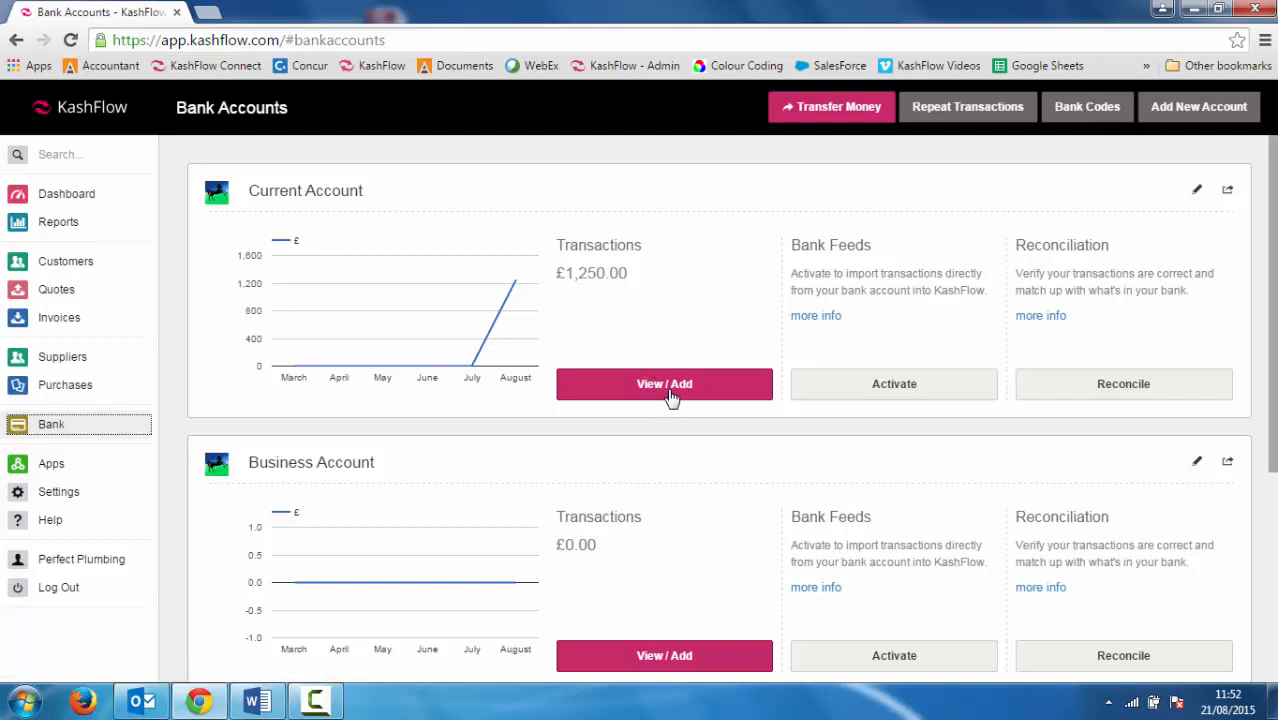
Open the Current Account's transactions and start a new entry dated 18/08/2015 with code 7402 - Hotels
click(657, 387)
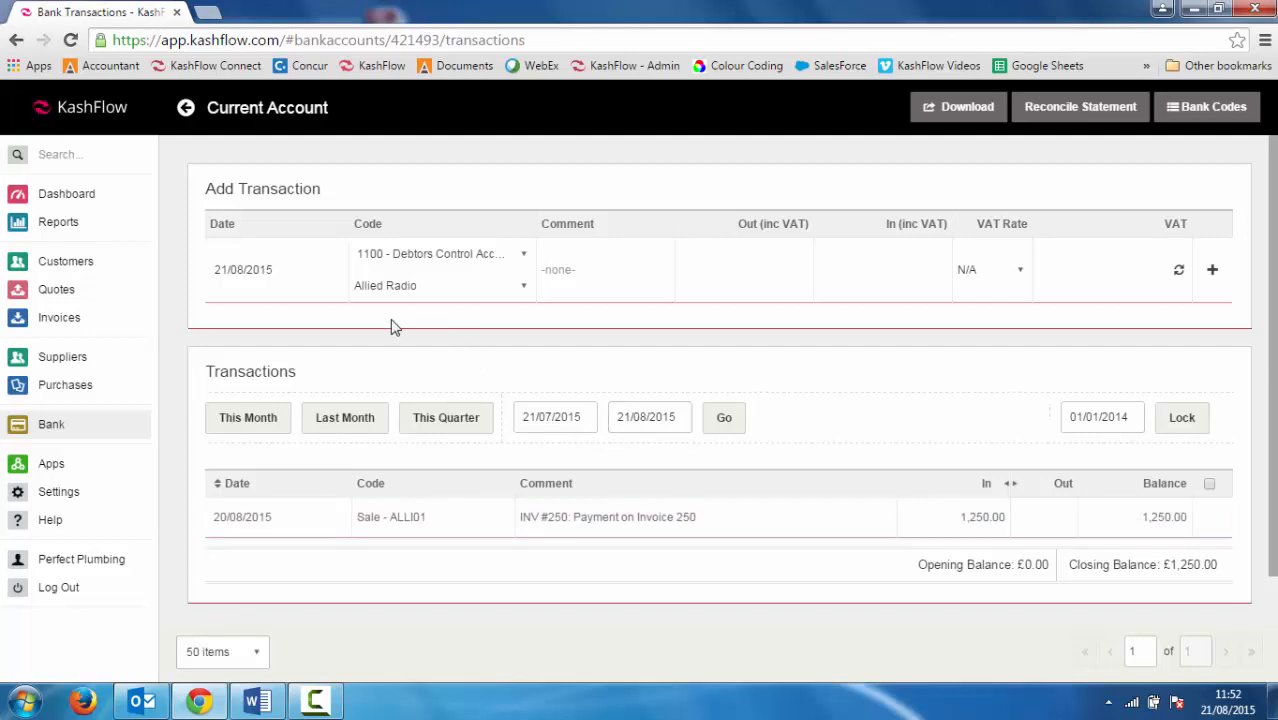
click(285, 260)
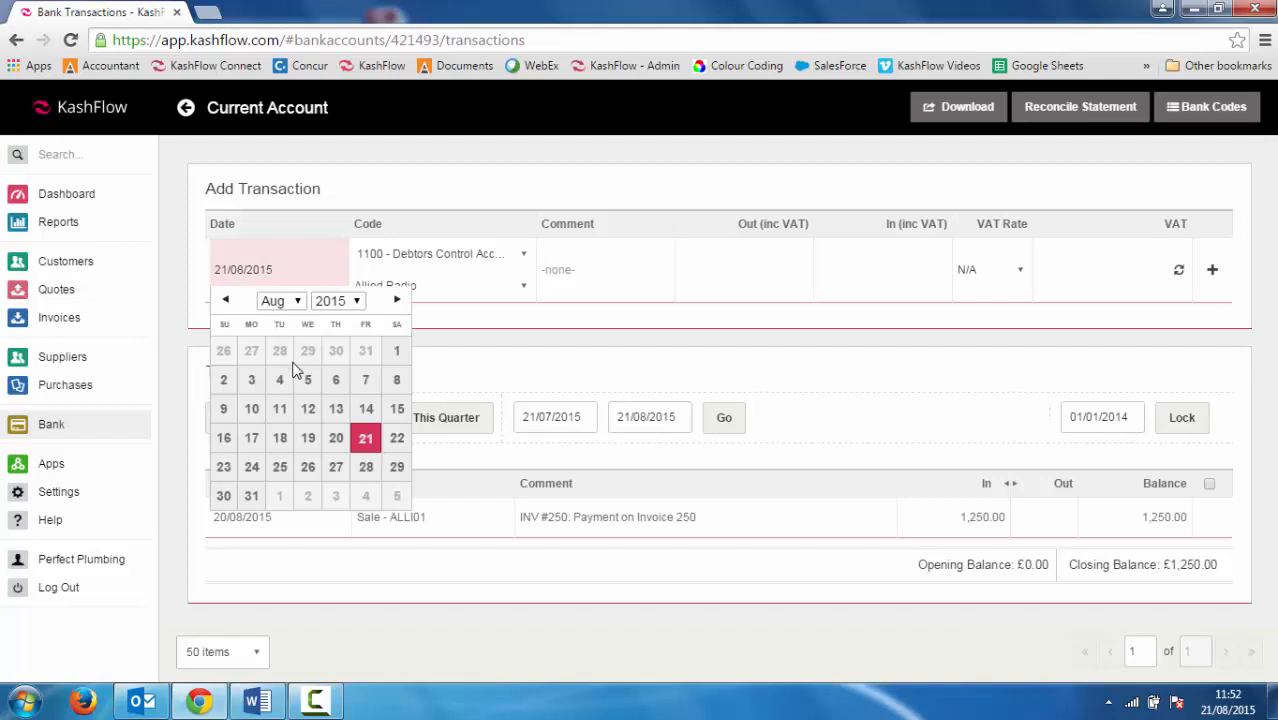
click(285, 443)
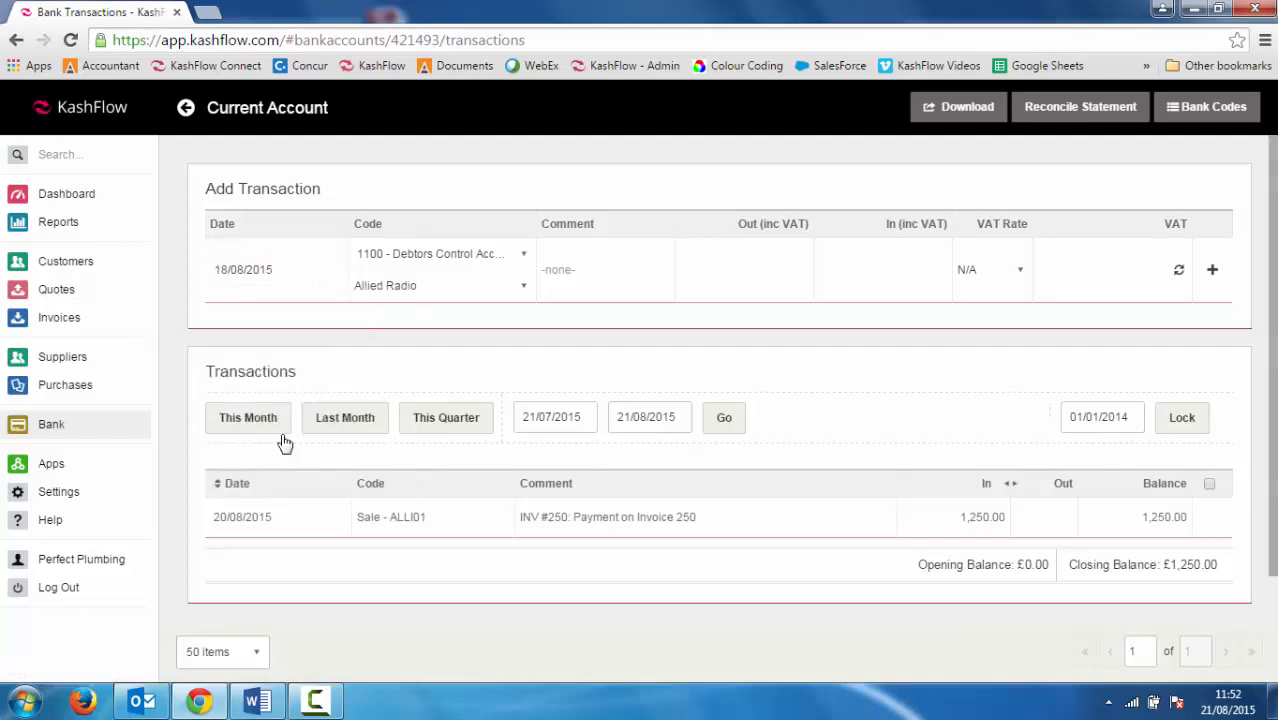
click(507, 258)
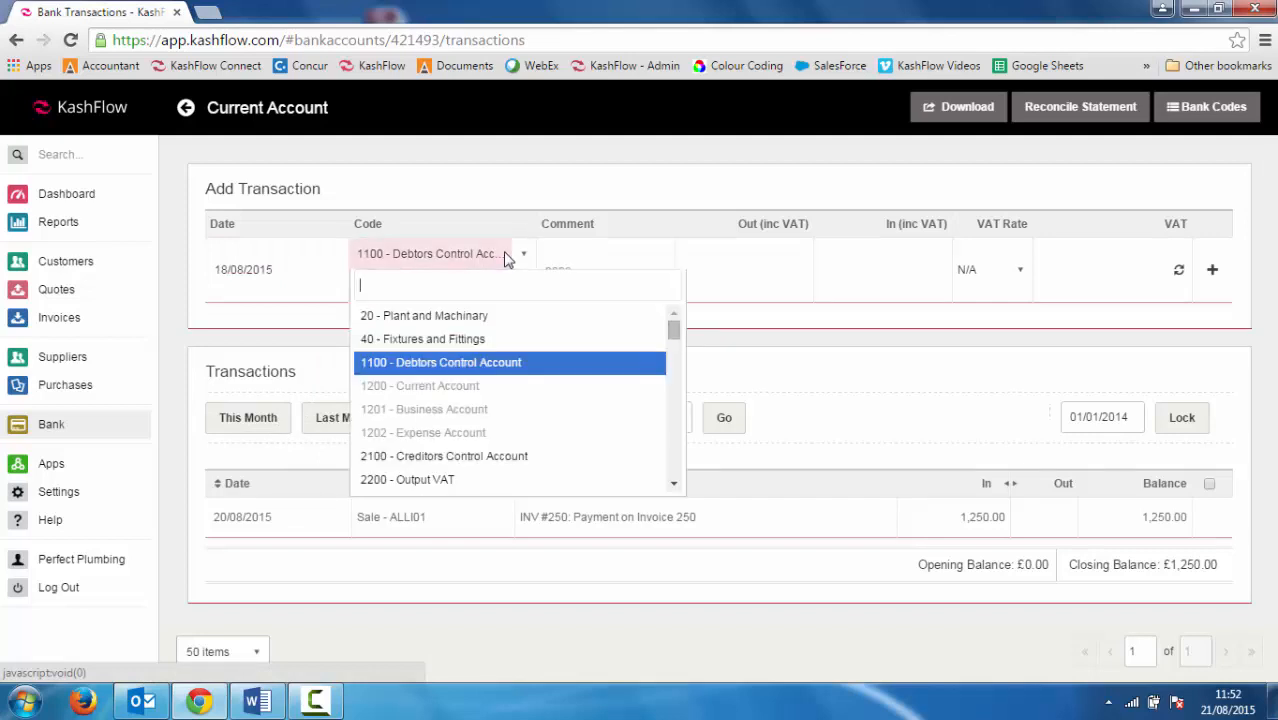
text(hot)
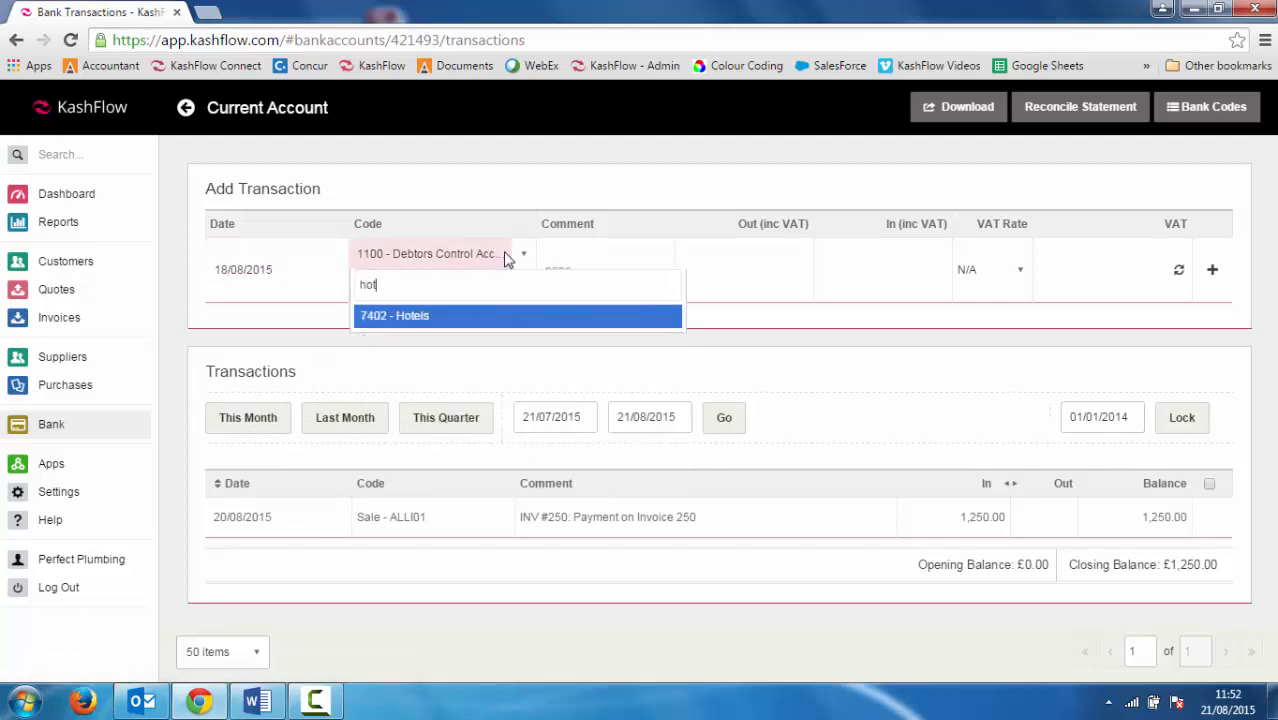
click(482, 319)
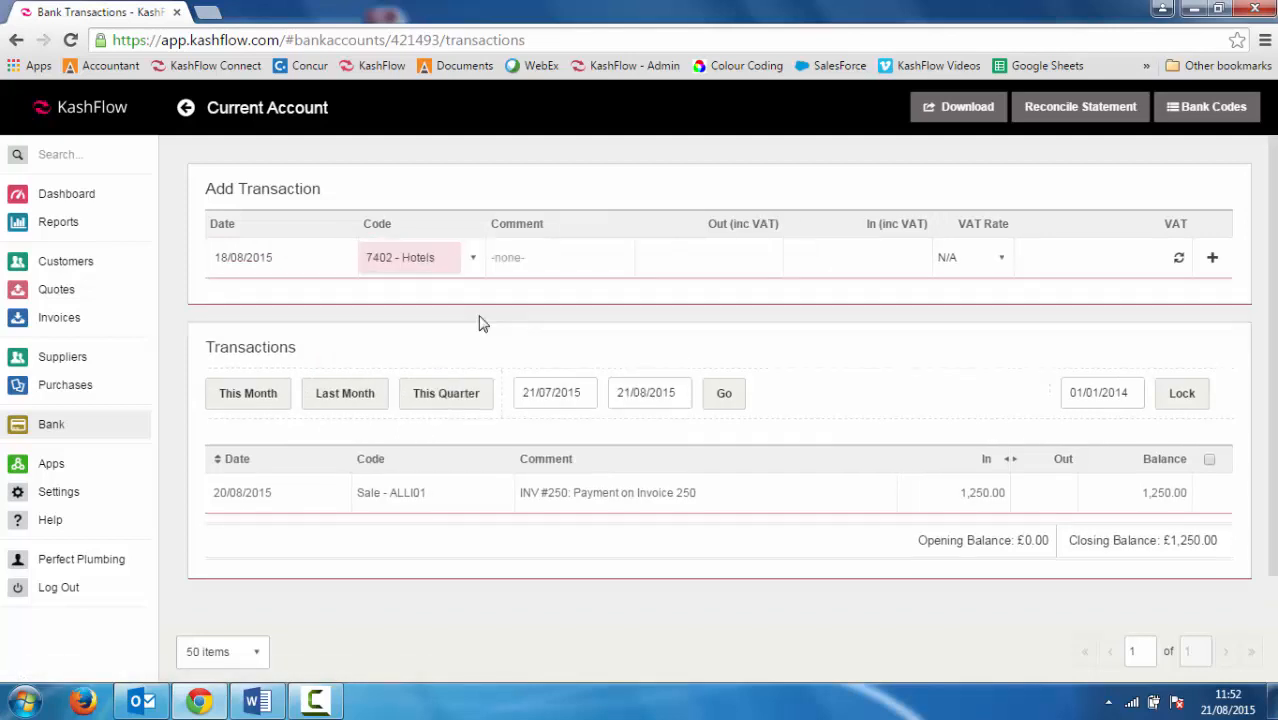
Record the hotel expense with comment "Hotel in London", 150 out including VAT, and a 20% VAT rate
click(533, 260)
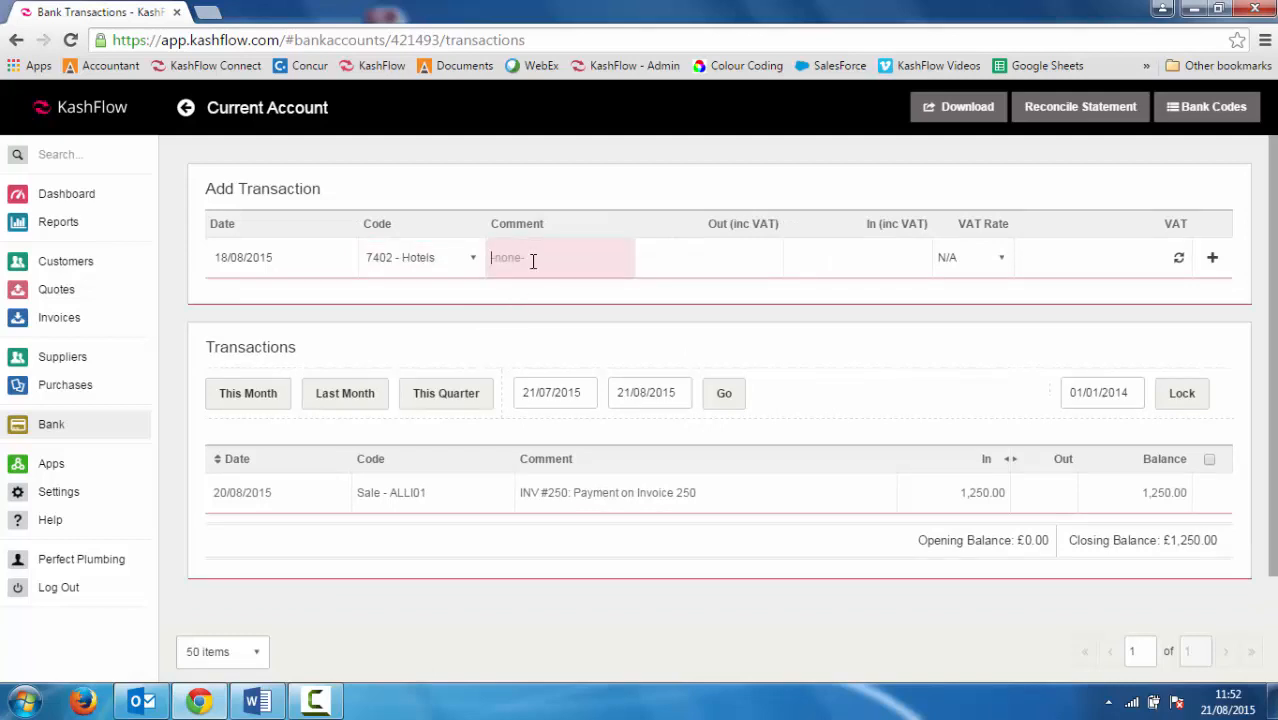
text(Hotel in London)
key(Tab)
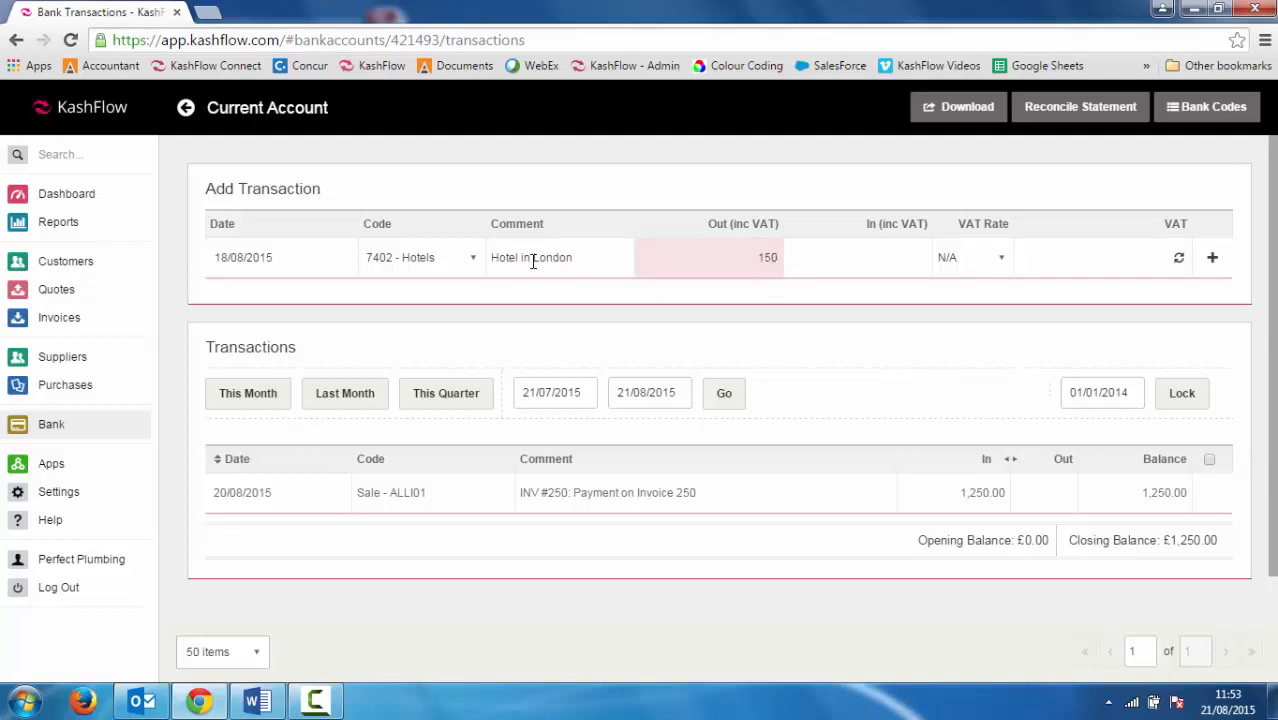
key(Tab)
key(Tab)
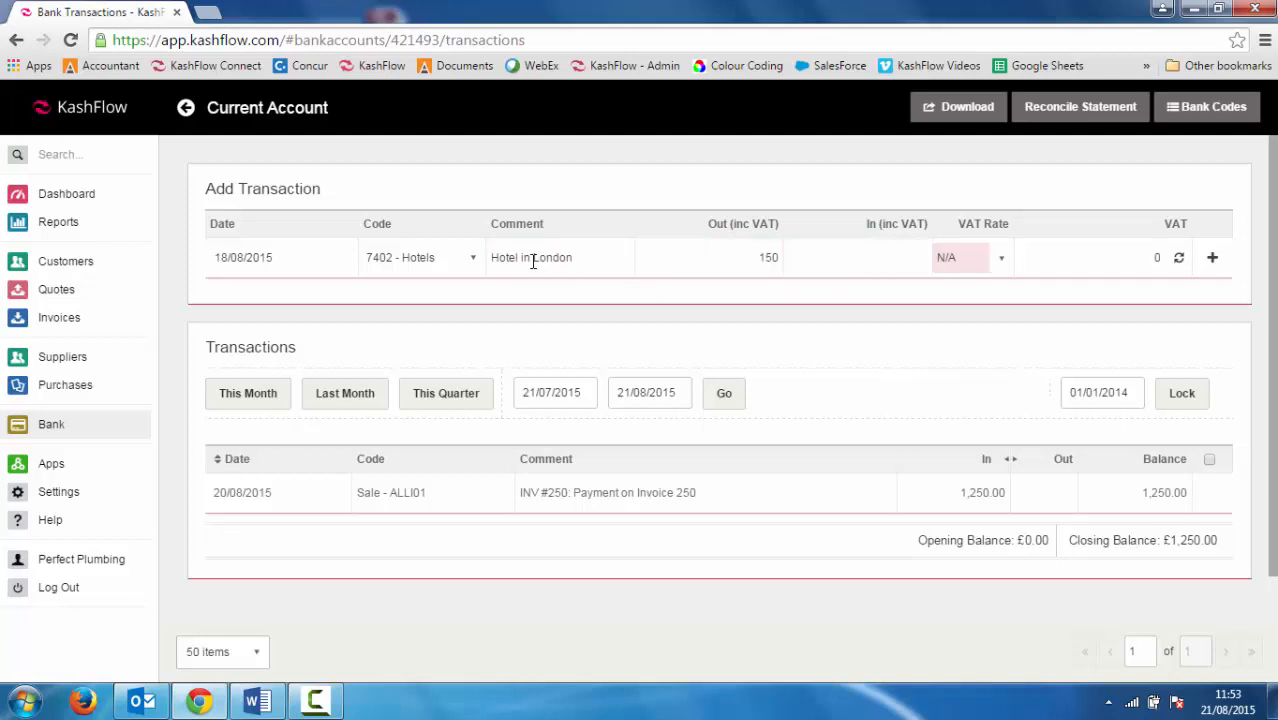
text(20)
key(Tab)
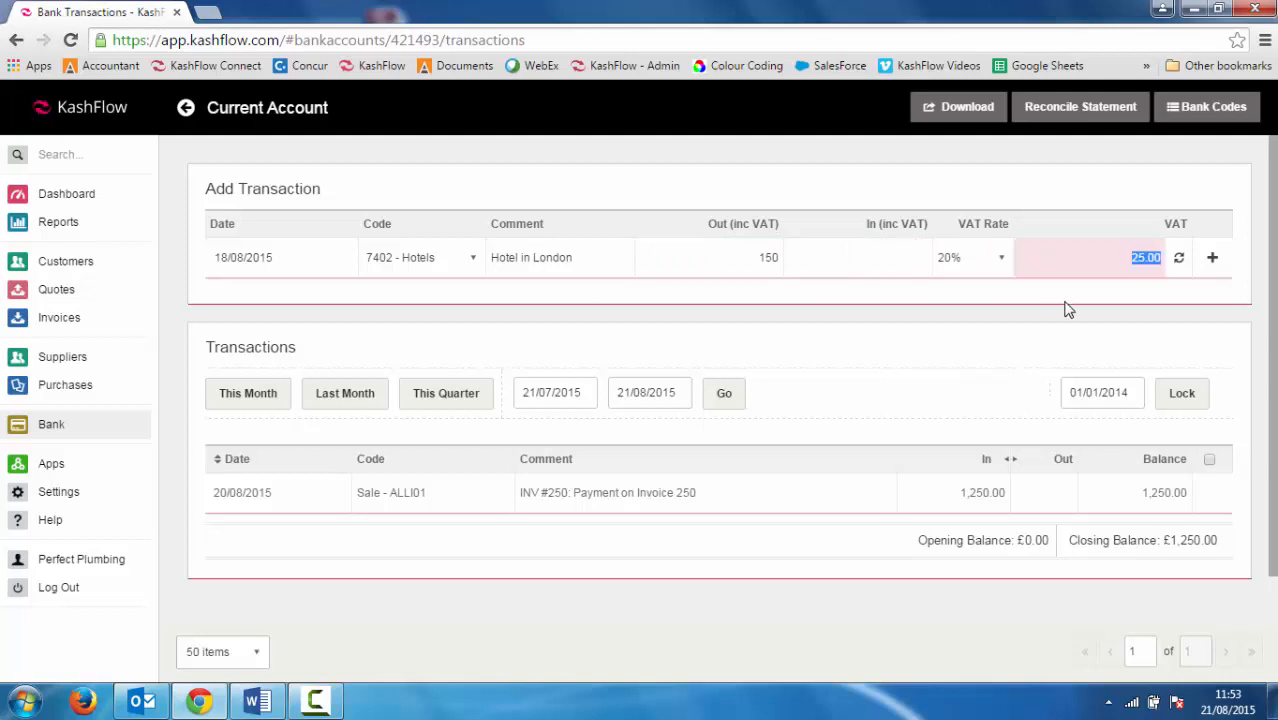
click(1213, 260)
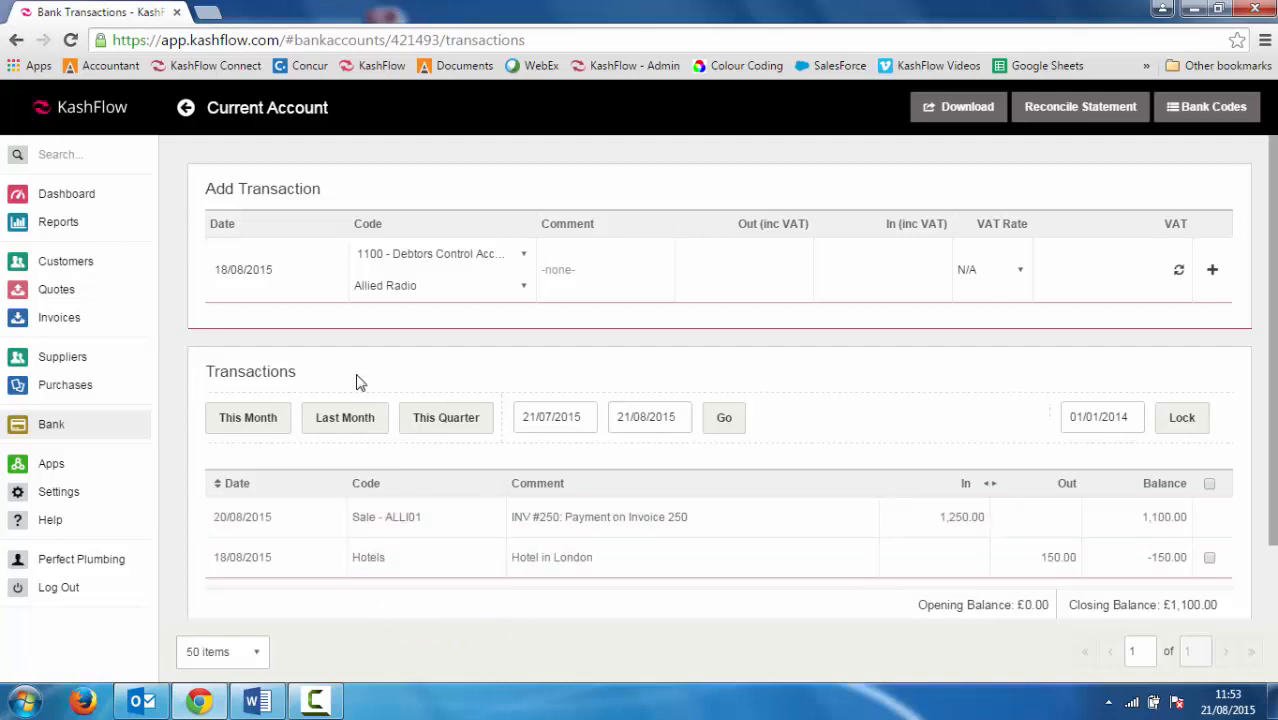
Set up another bank transaction dated 20/08/2015 with code 7100 - Rent
click(278, 268)
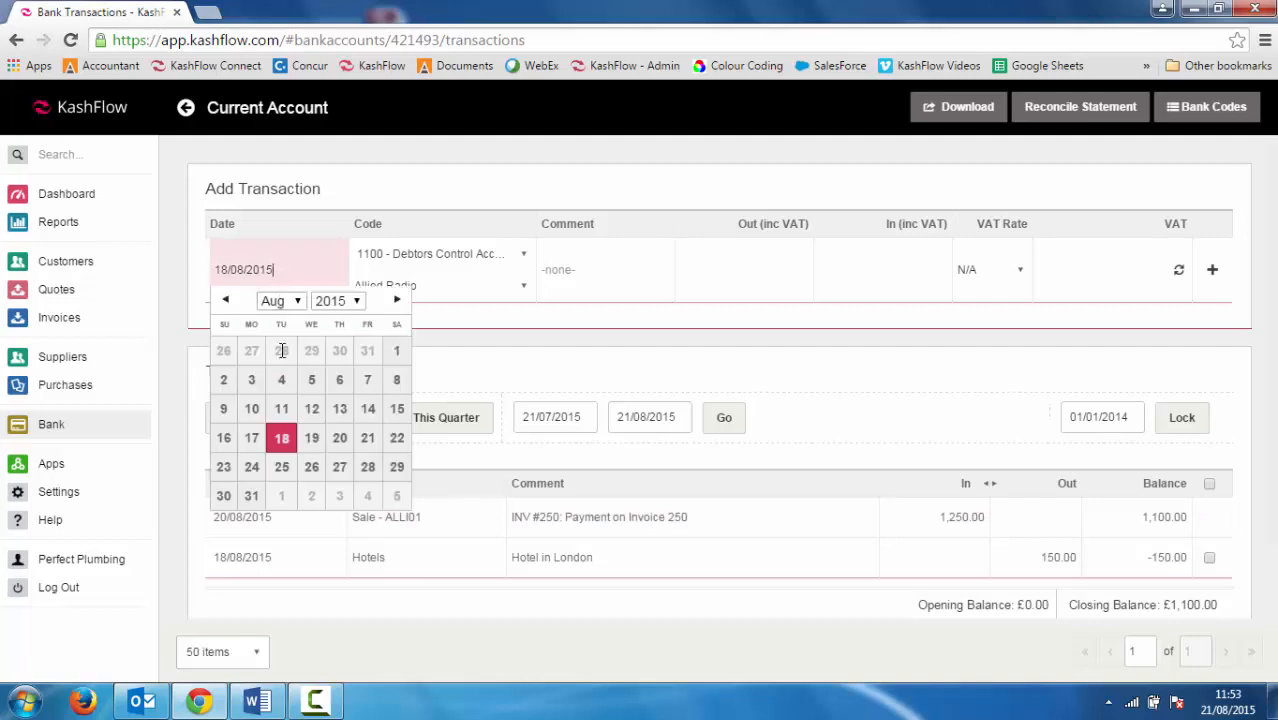
click(340, 443)
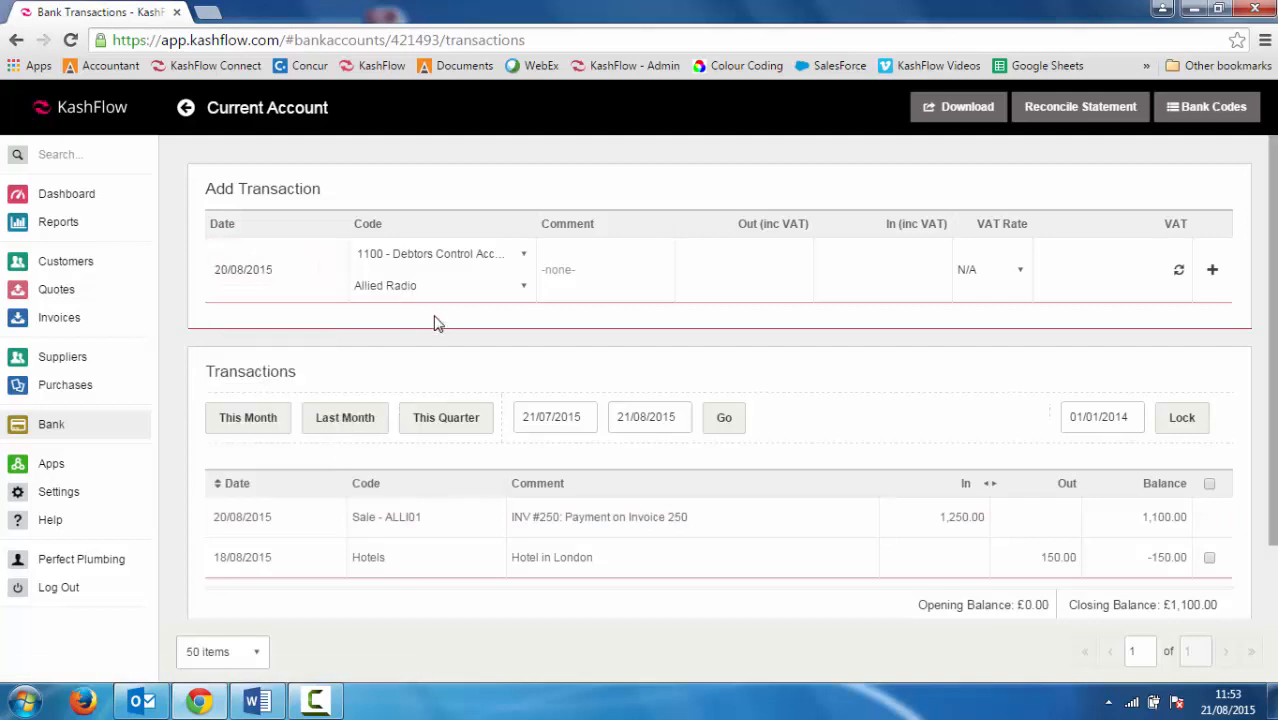
click(480, 256)
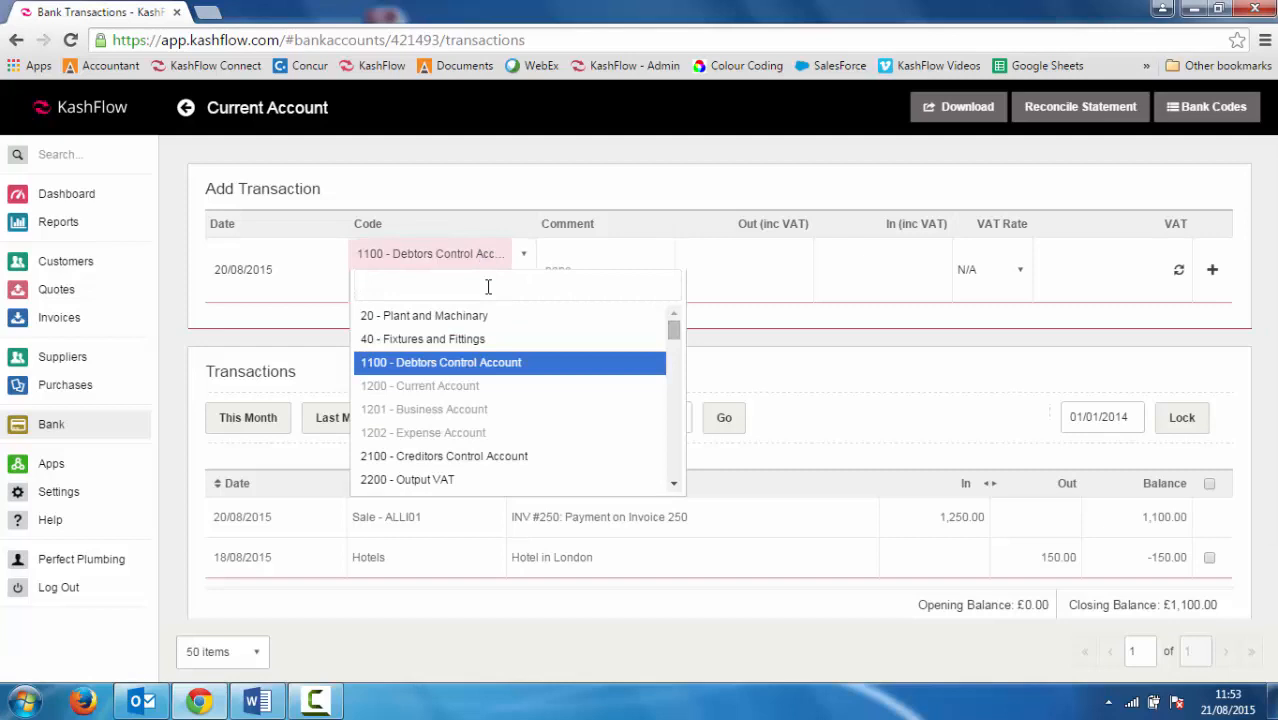
text(rent)
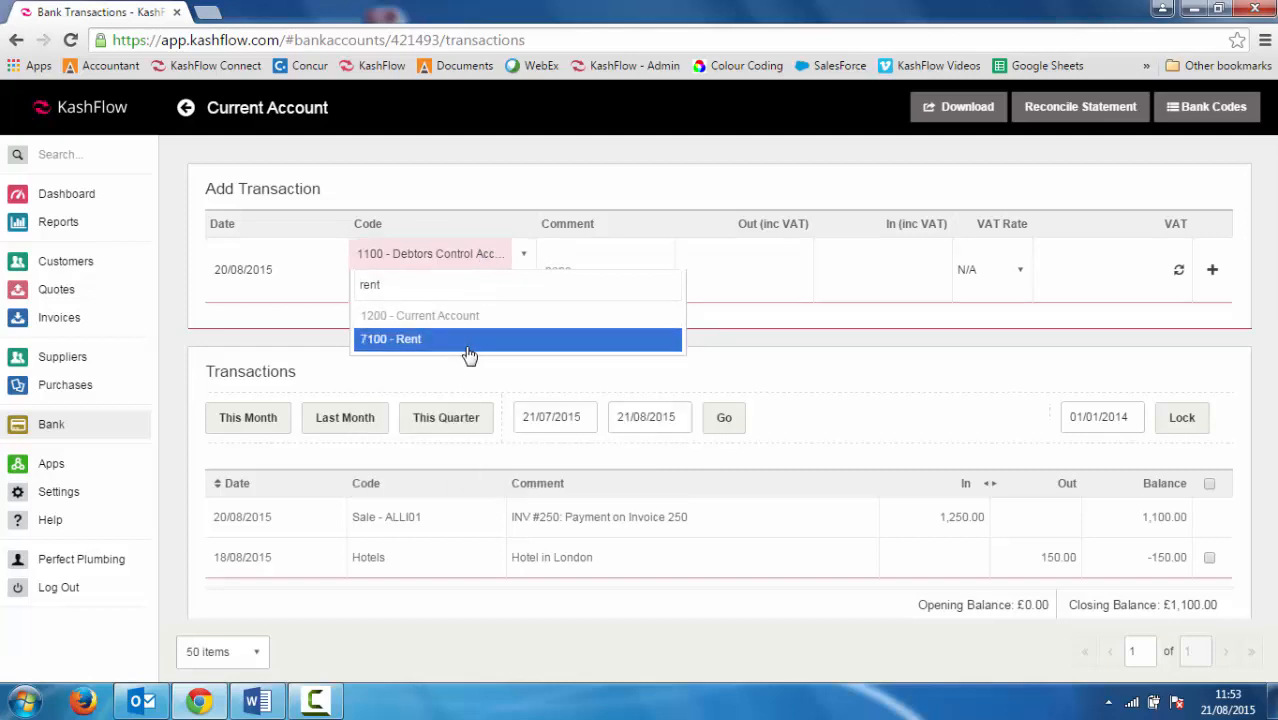
click(462, 340)
Record the rent transaction with comment "Rent", 1000 out including VAT, and a 20% VAT rate
click(581, 262)
text(Rent)
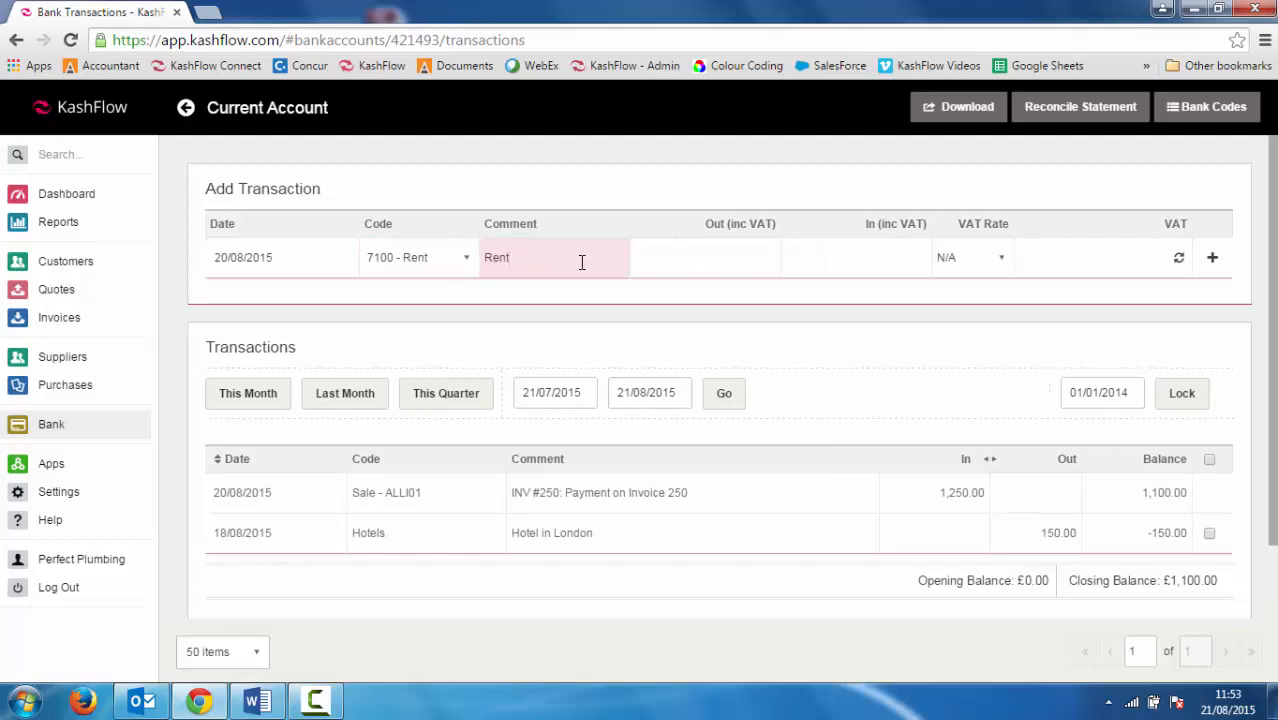
key(Tab)
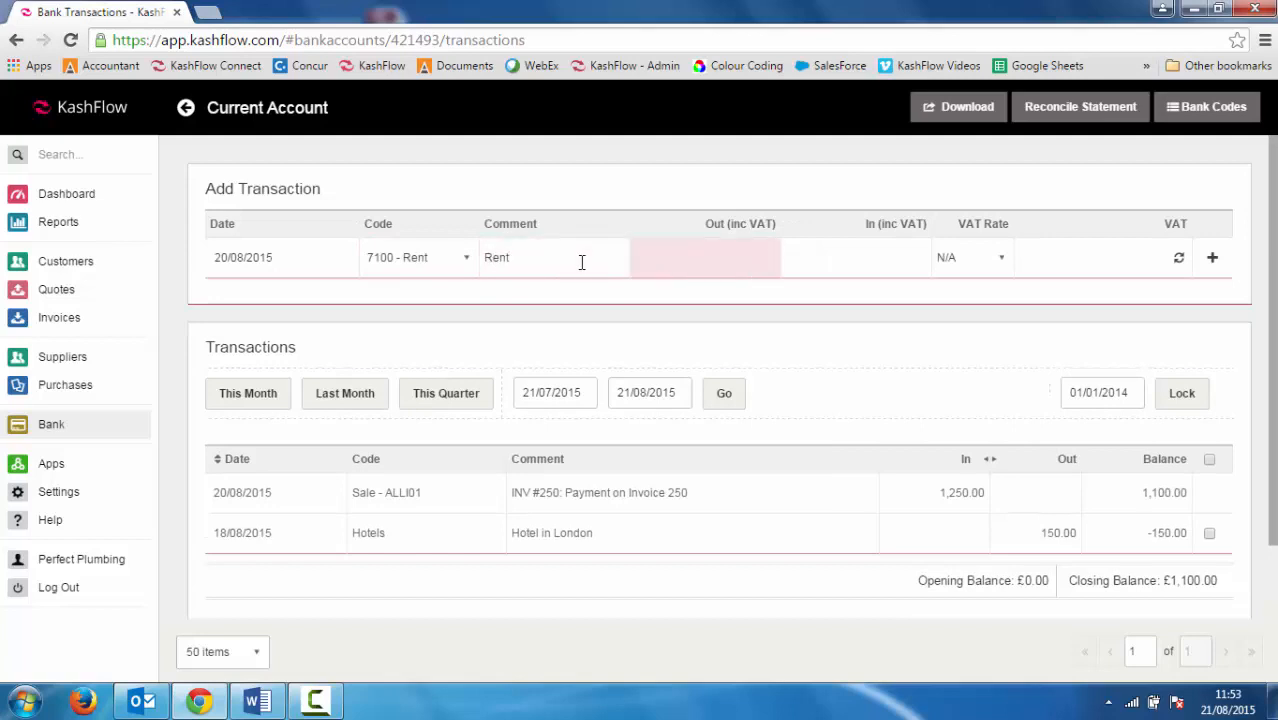
text(1000)
key(Tab)
key(Tab)
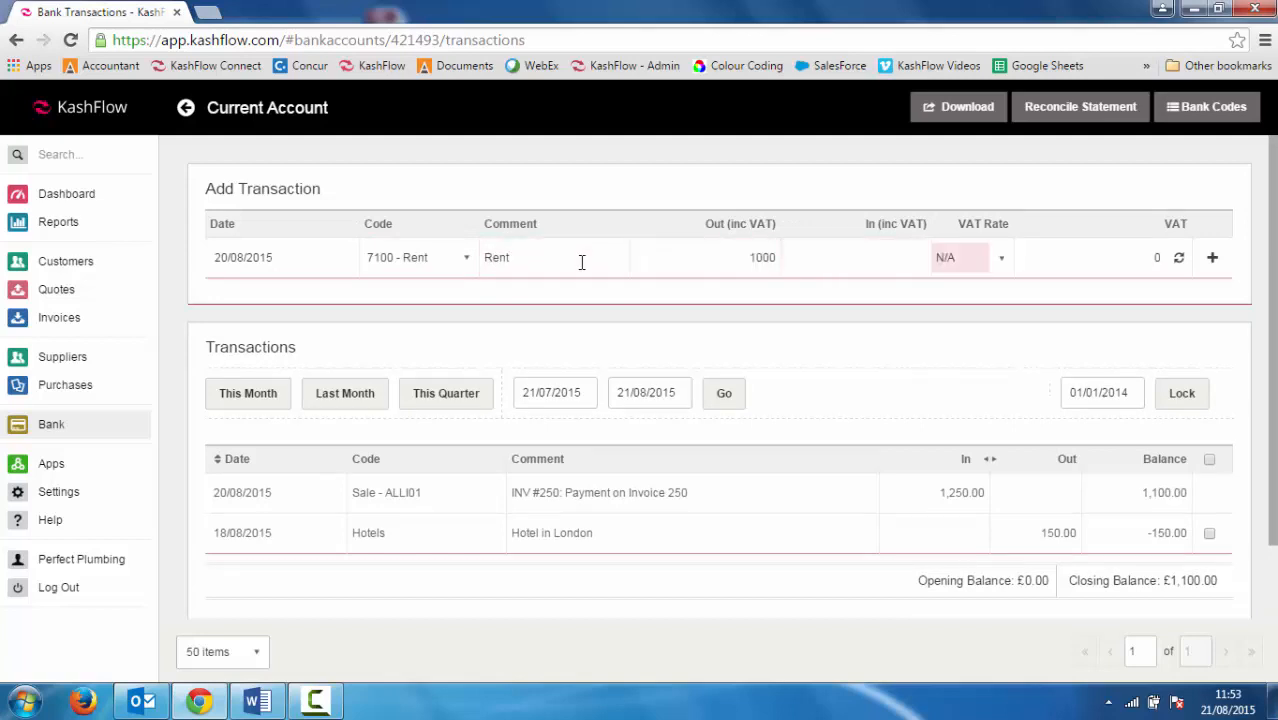
key(2)
key(Tab)
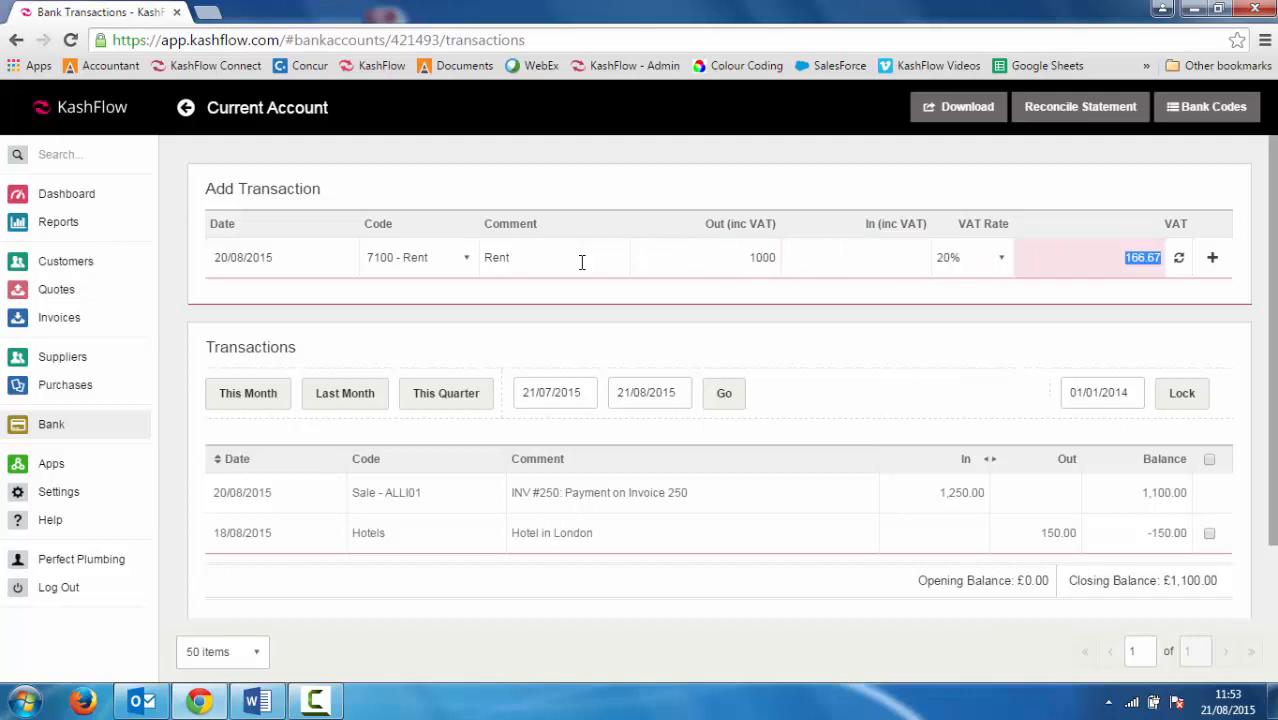
click(1213, 262)
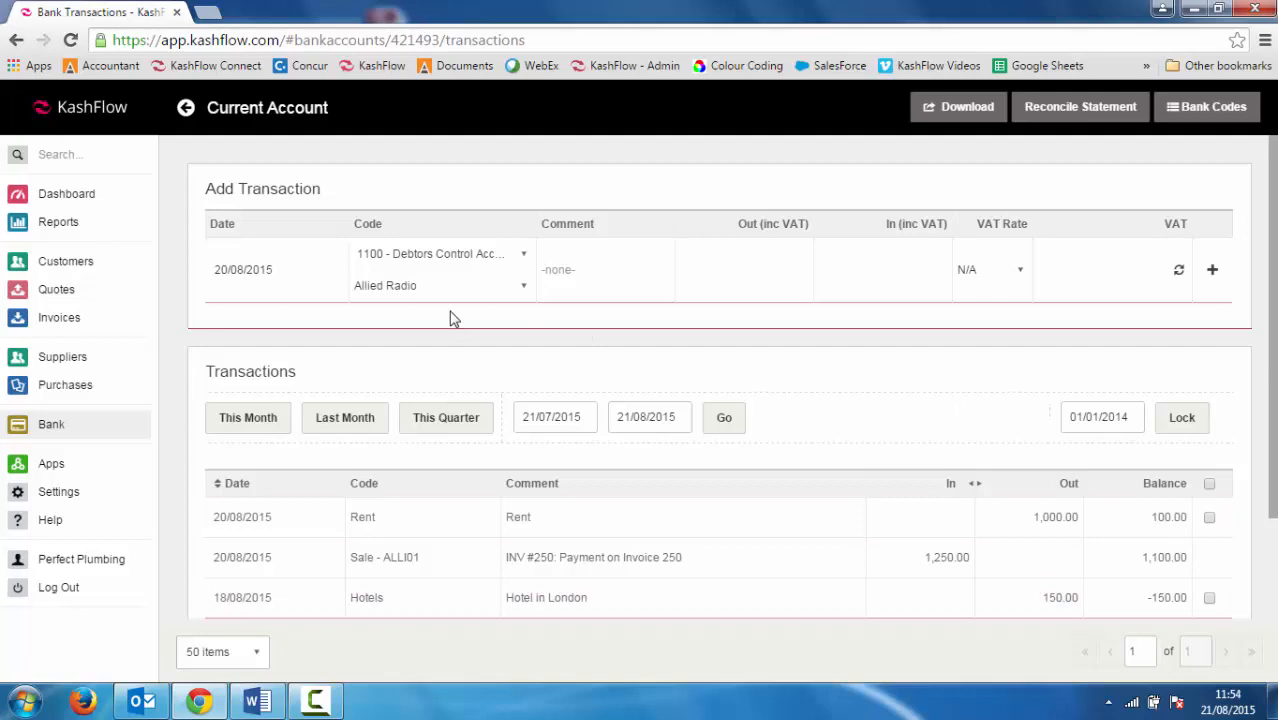
Assign the new transaction to code 1100 - Debtors Control Account and the customer Allied Radio
click(523, 256)
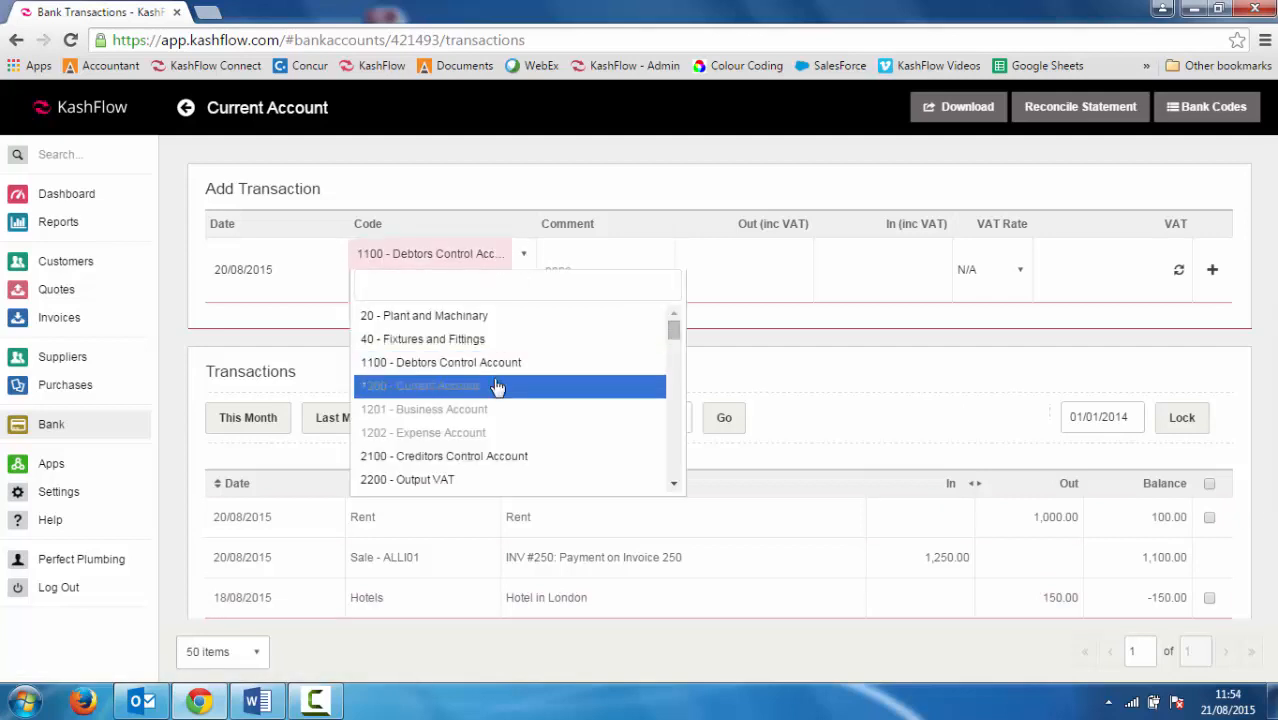
click(487, 366)
click(513, 291)
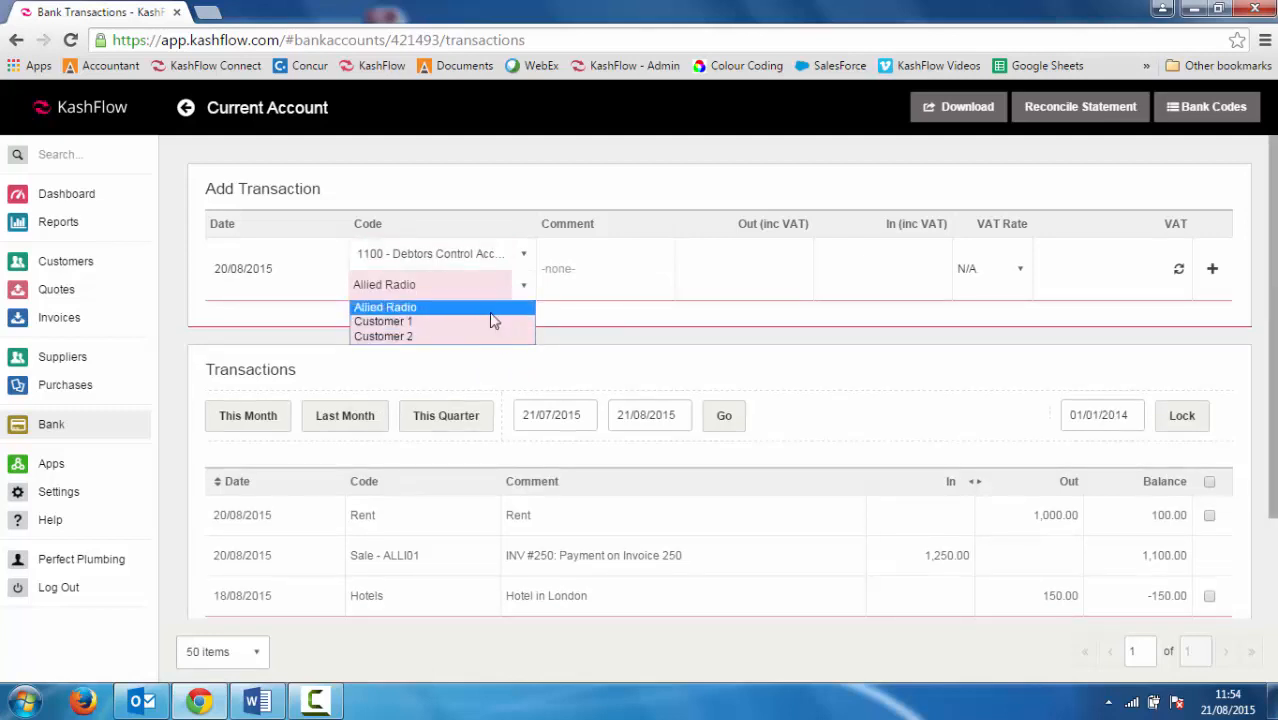
click(491, 310)
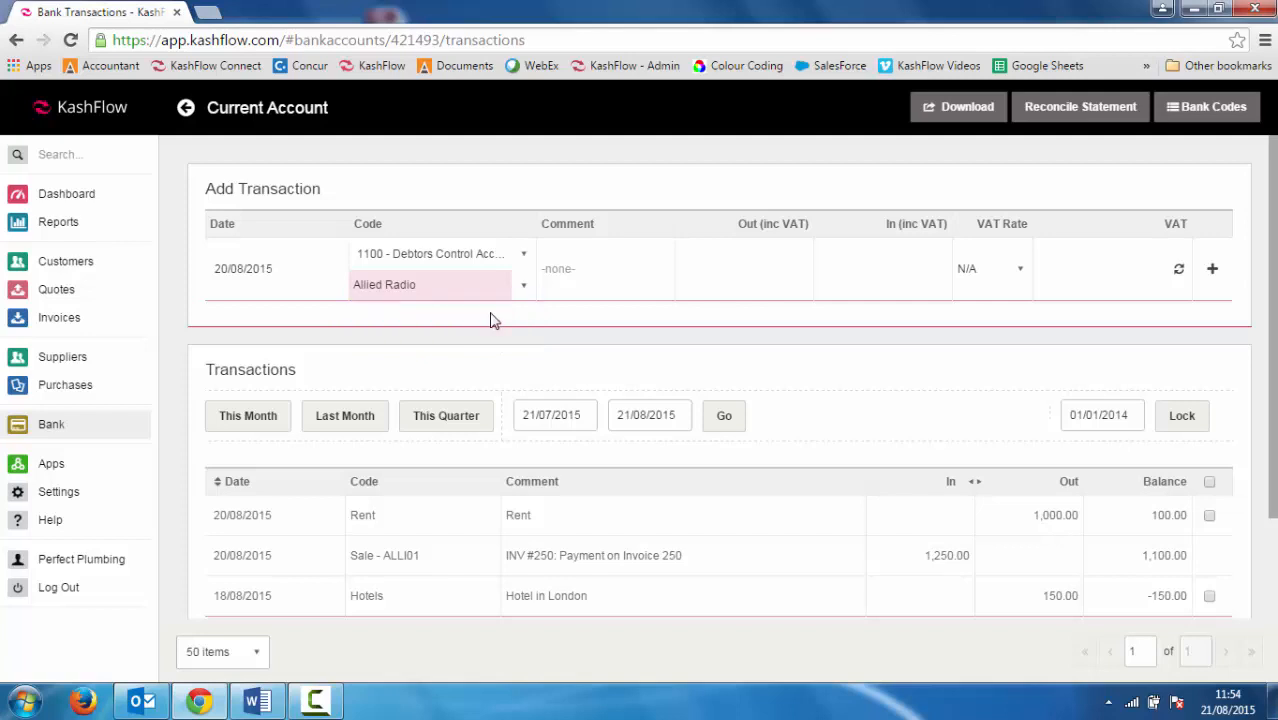
Record the customer receipt with comment "Payment on Account", 500 in, and VAT rate N/A
click(605, 270)
text(Payment on Account)
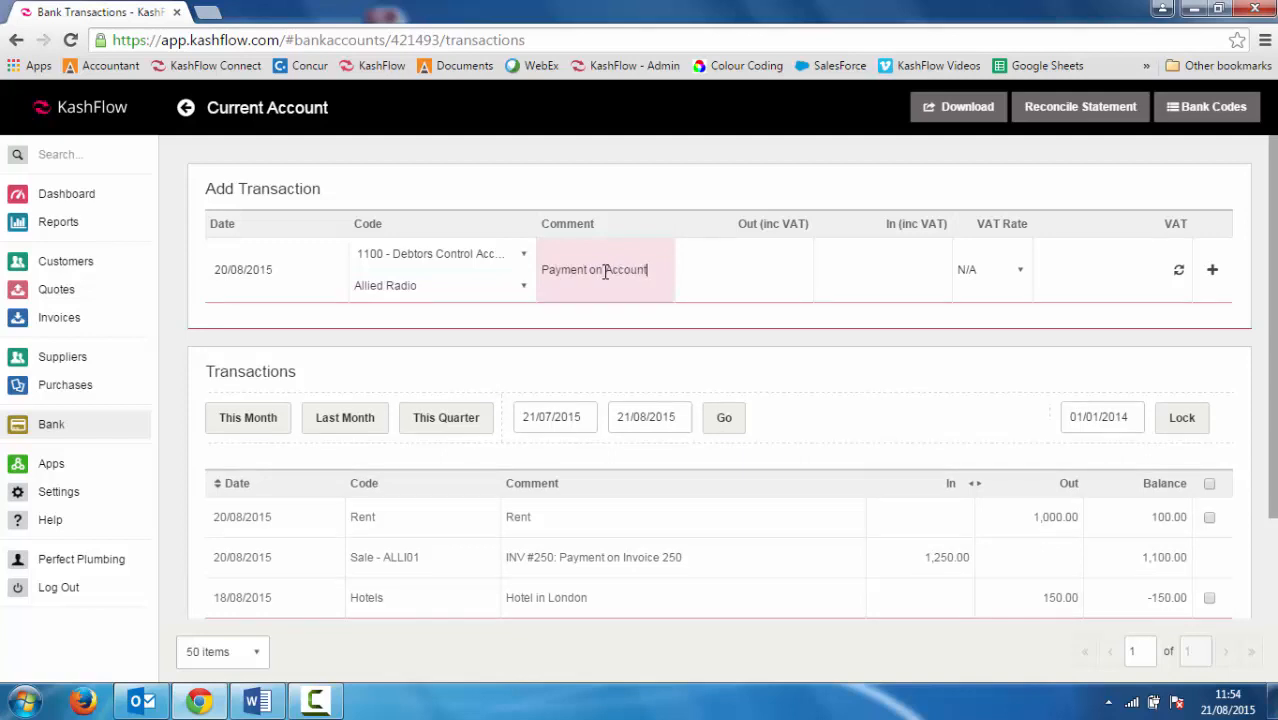
key(Tab)
key(Tab)
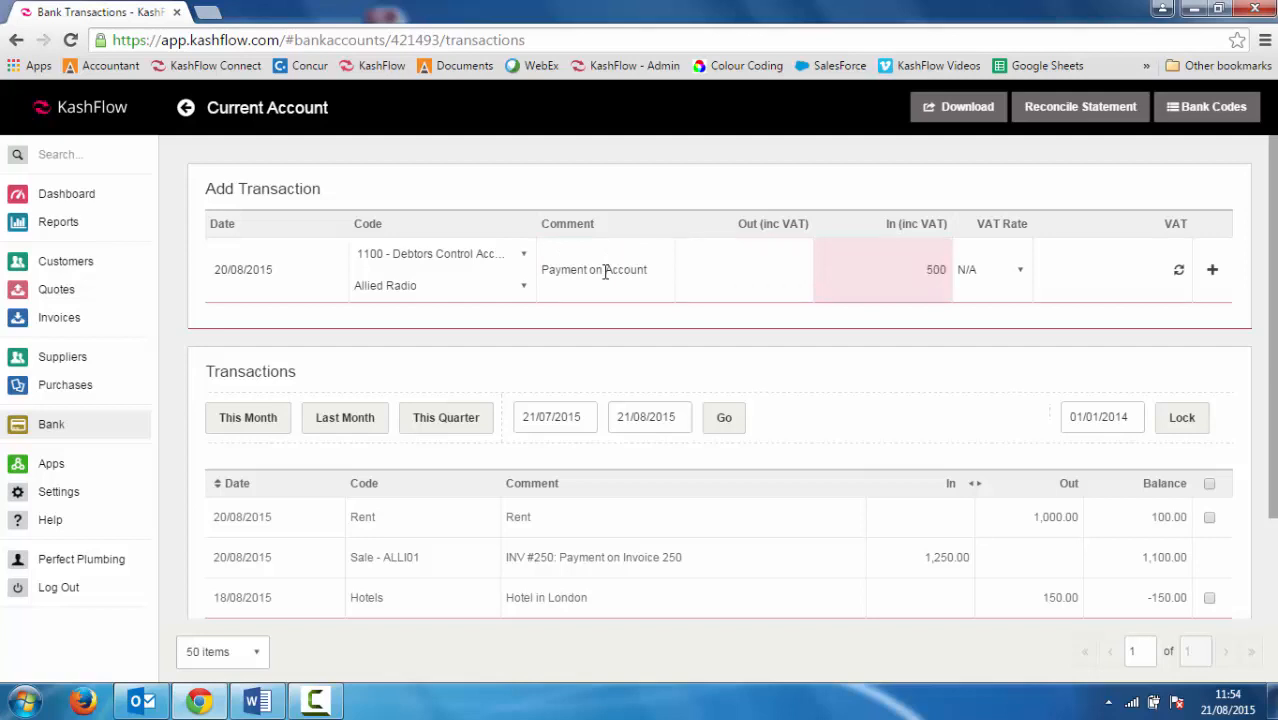
key(Tab)
key(Tab)
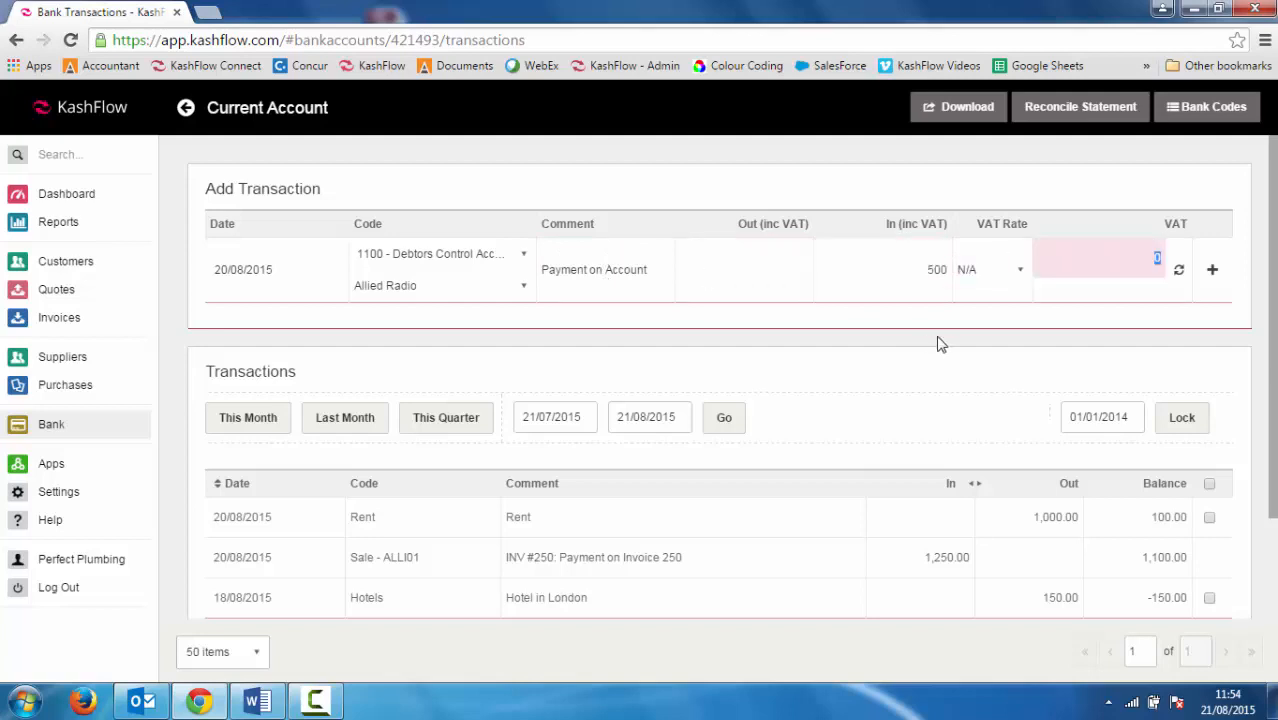
click(1215, 273)
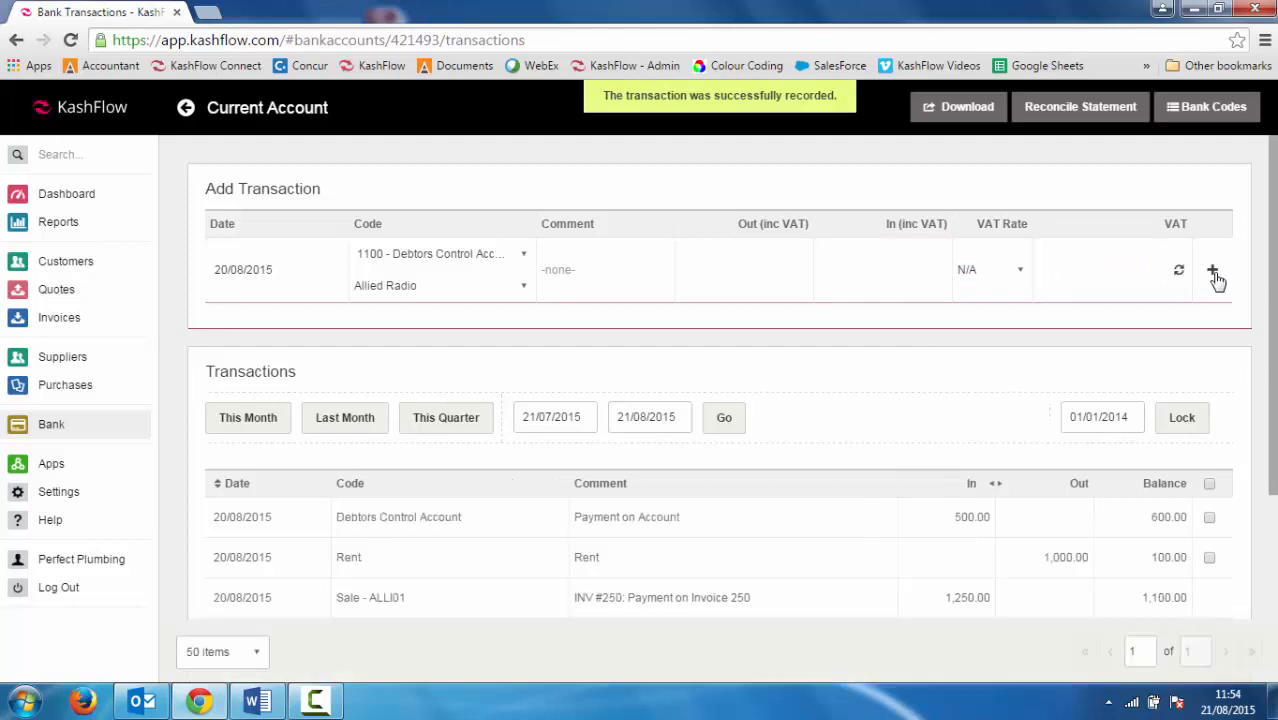
scroll(1272, 392, down, 1)
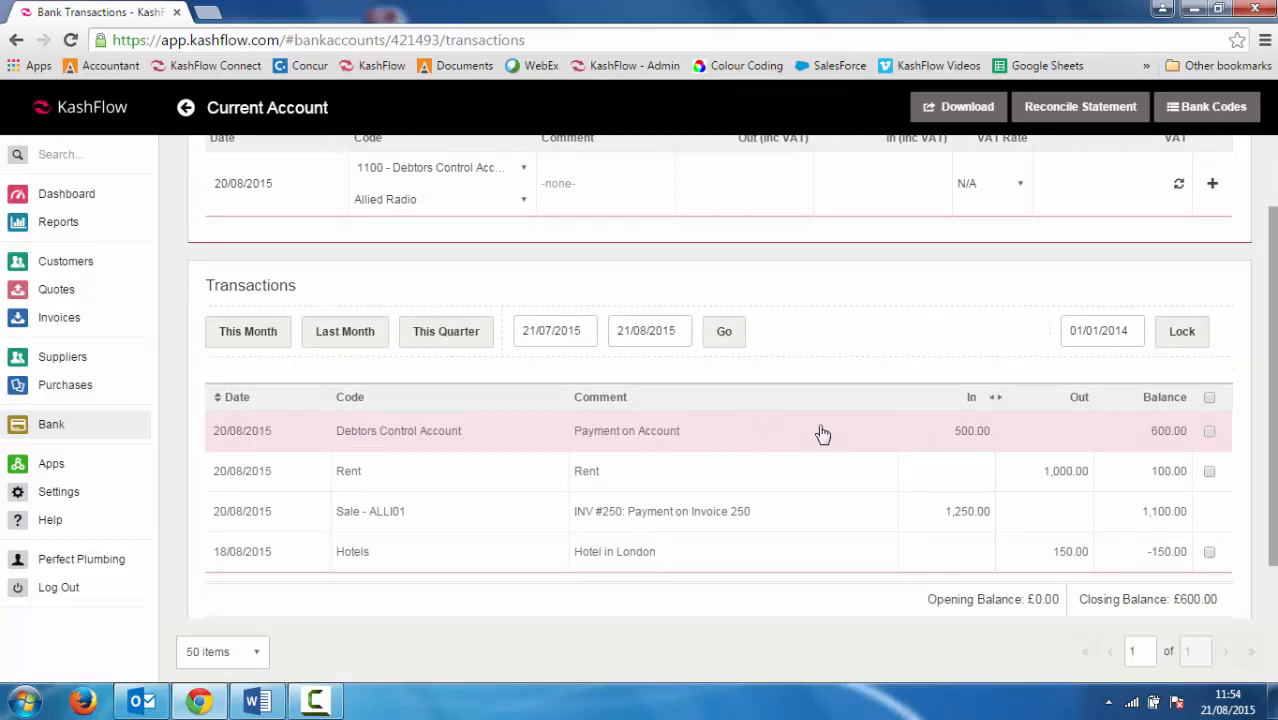
Open Allied Radio's customer record and examine its invoices, statistics and advance payments
click(66, 264)
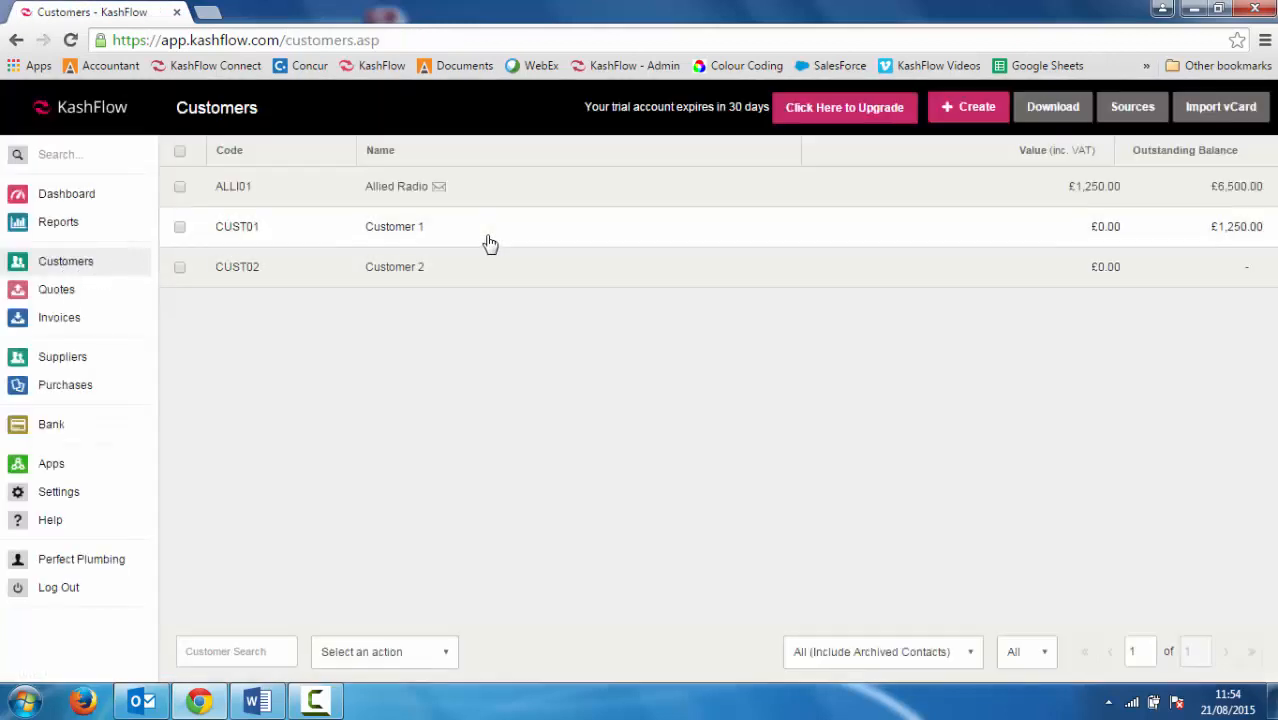
click(616, 204)
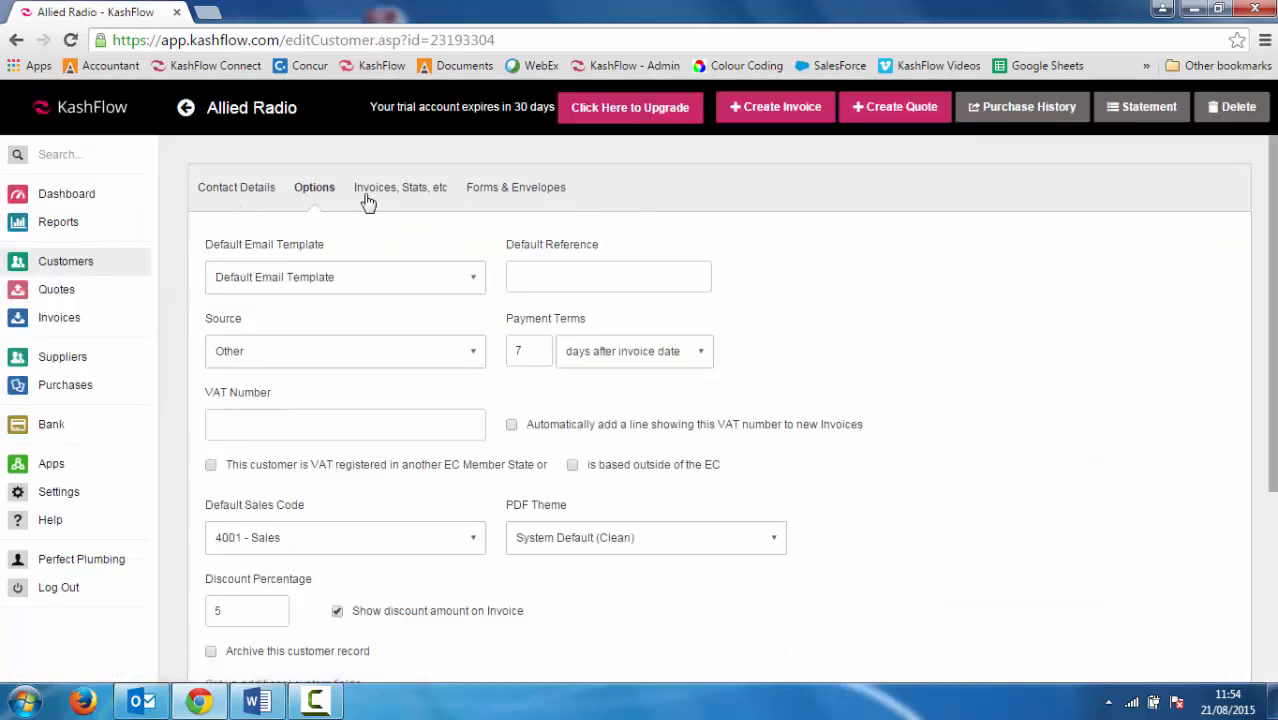
click(363, 191)
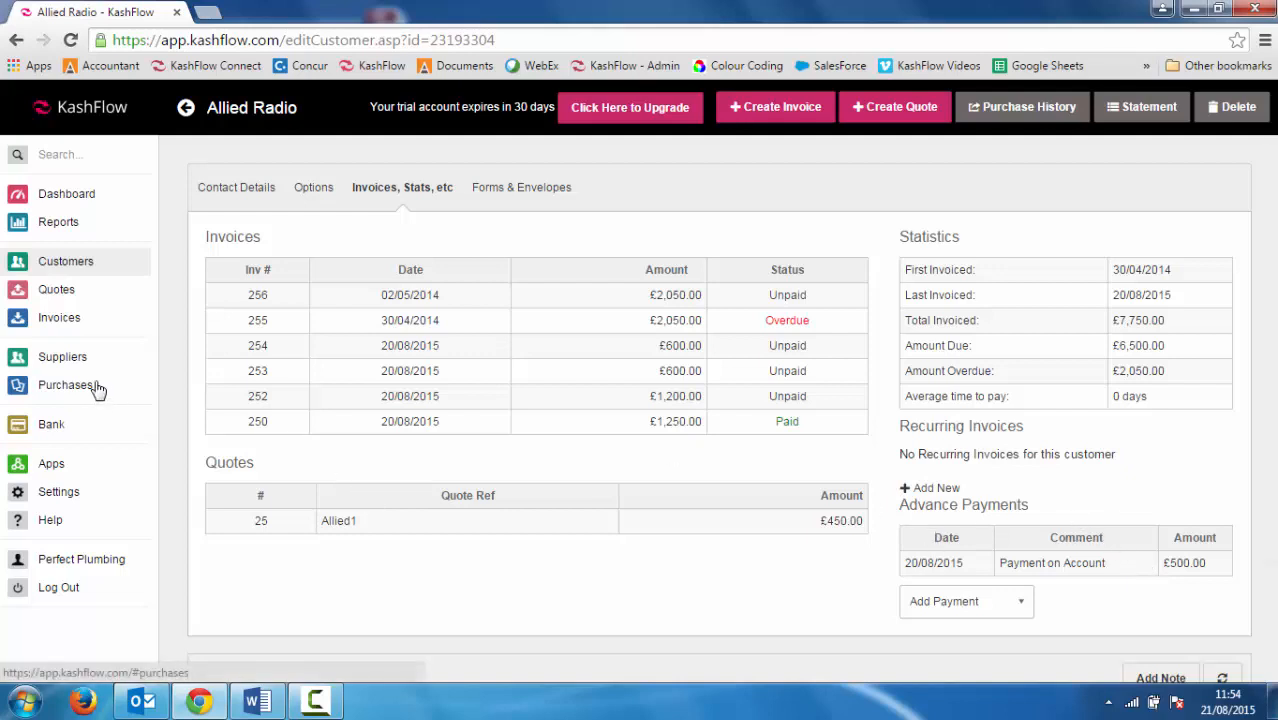
Return to the Current Account's bank transactions and select the "Payment on Account" entry
click(55, 430)
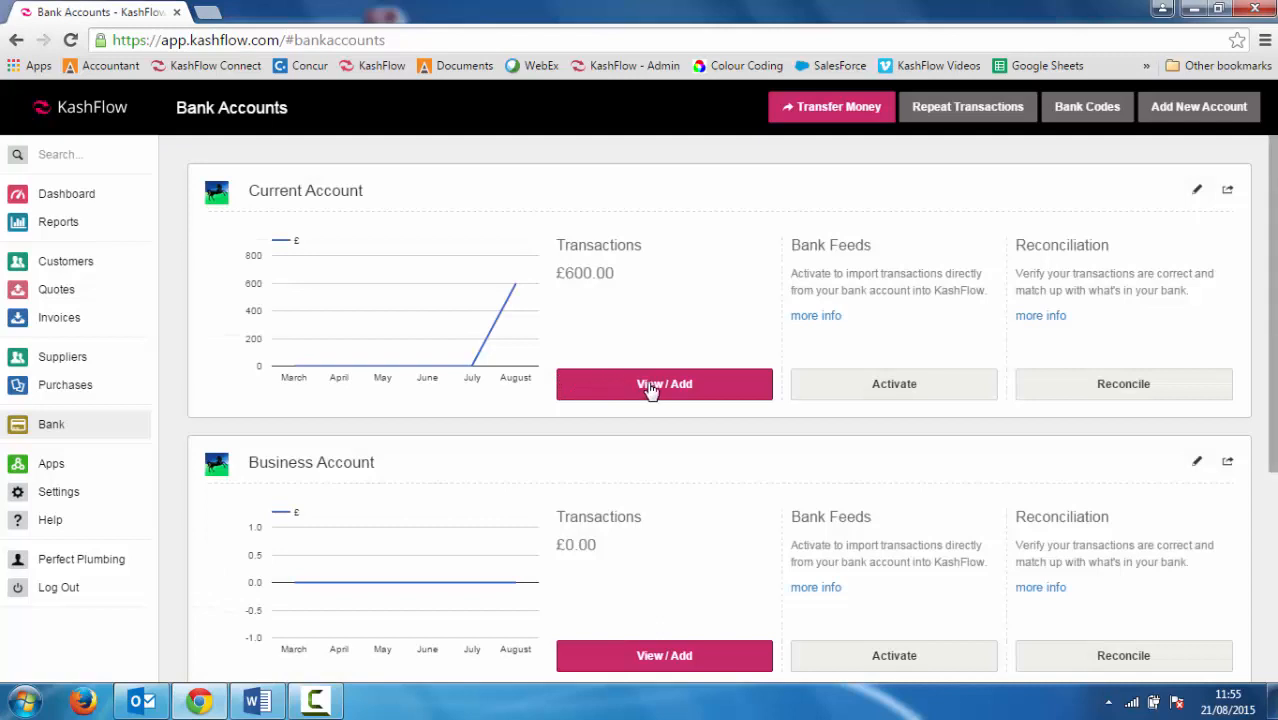
click(651, 389)
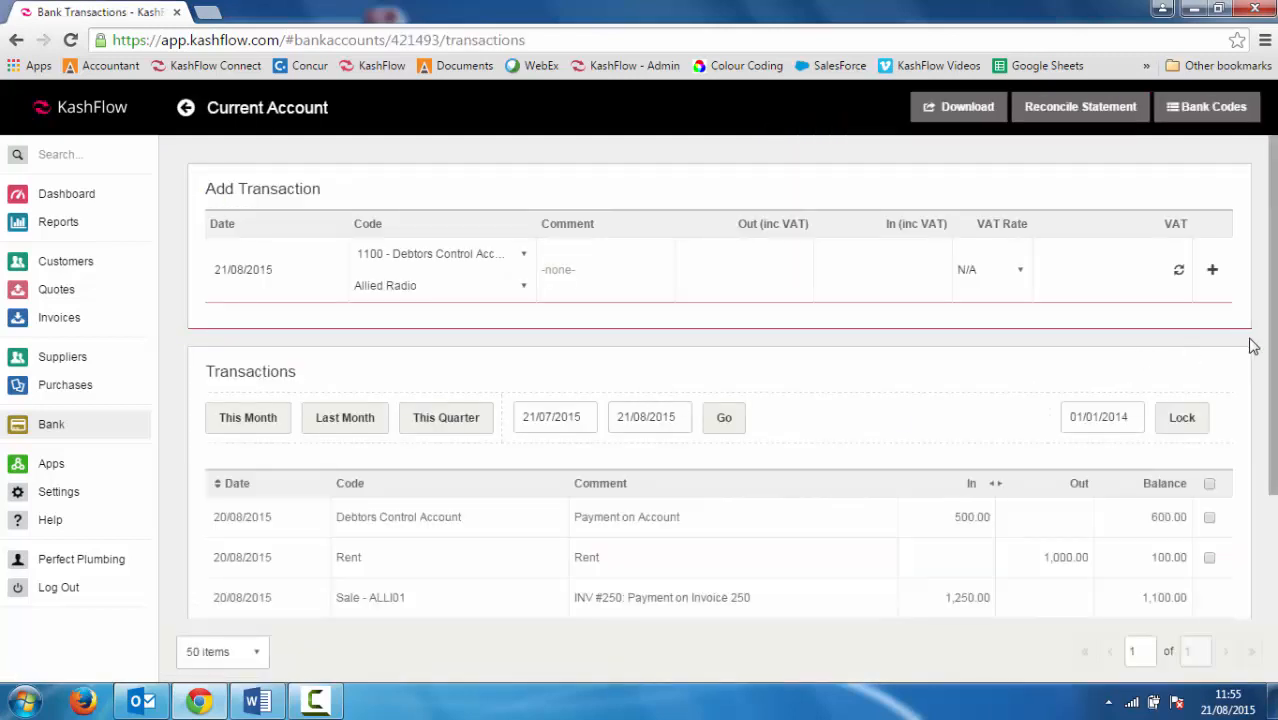
scroll(1207, 420, down, 2)
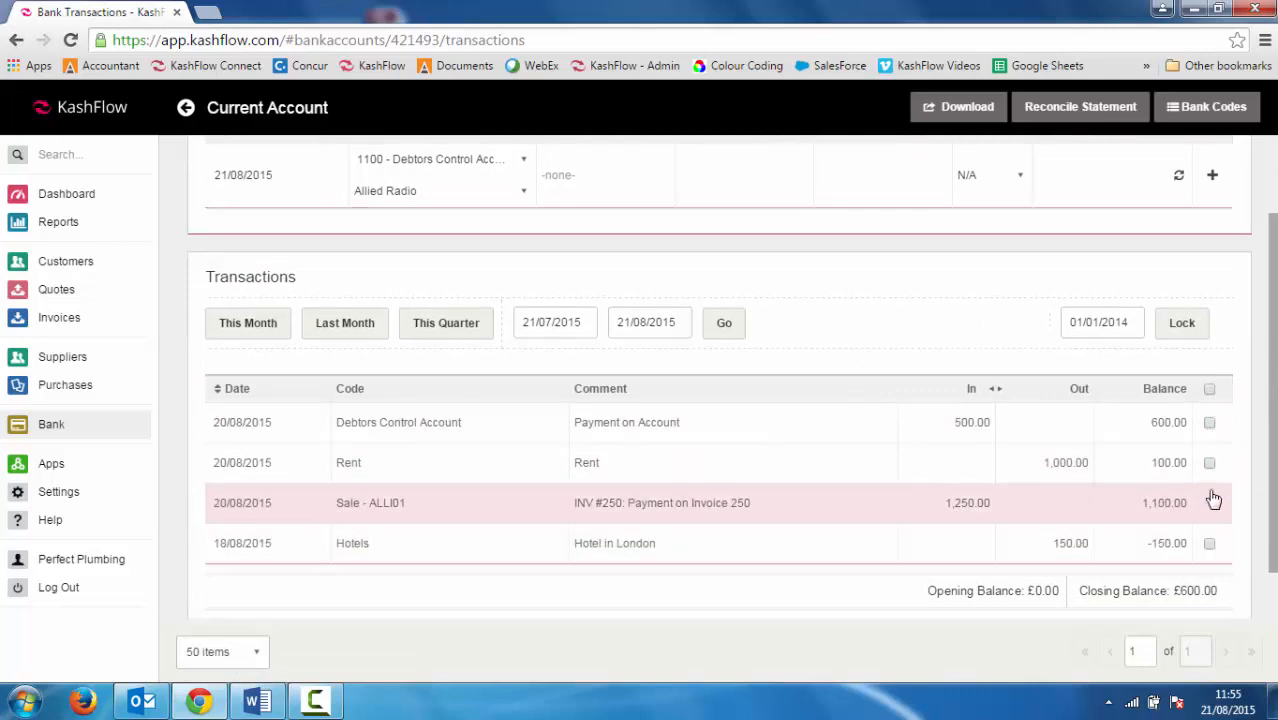
click(1209, 424)
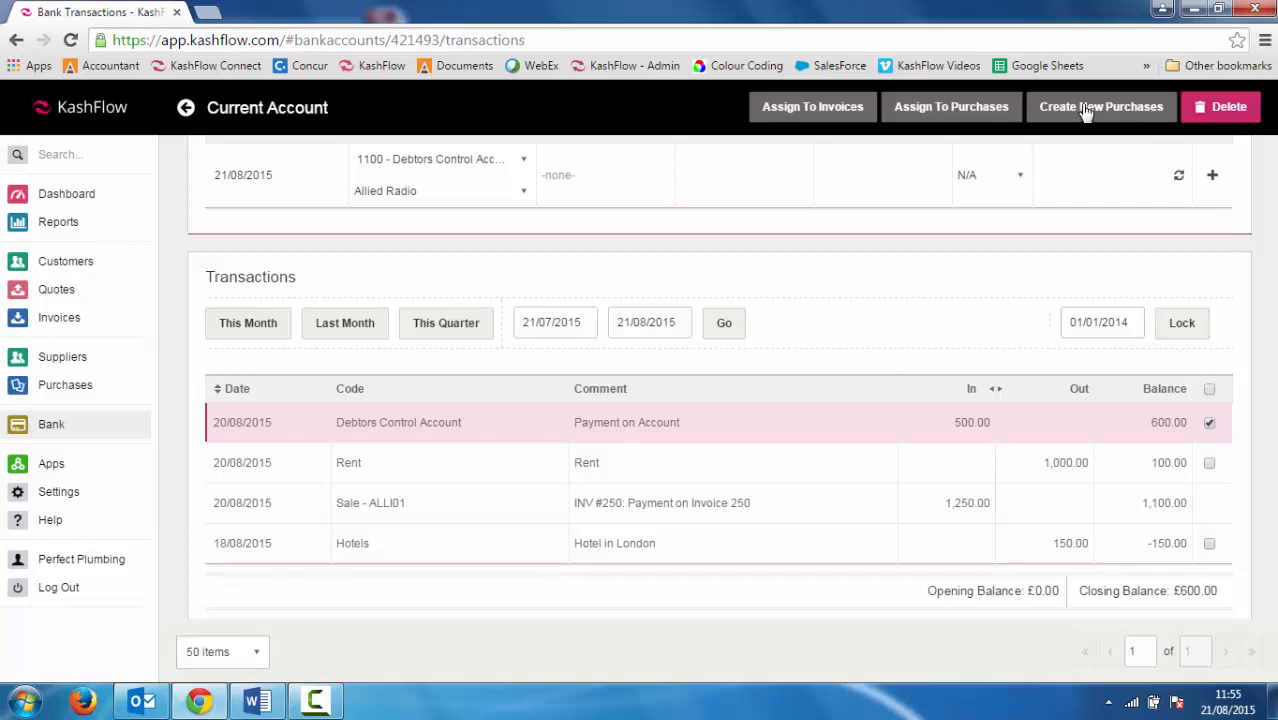
Assign the selected "Payment on Account" receipt to Allied Radio's invoice #253 with Bank Transfer as the payment method
click(813, 107)
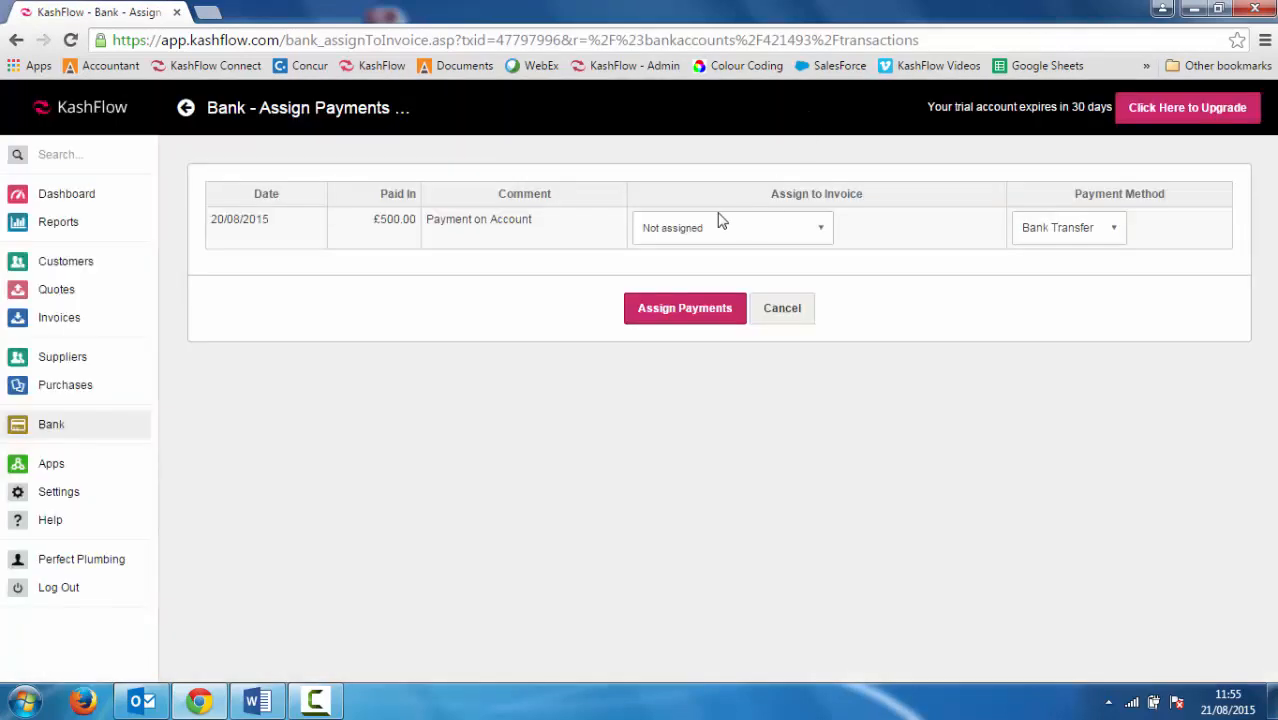
click(820, 230)
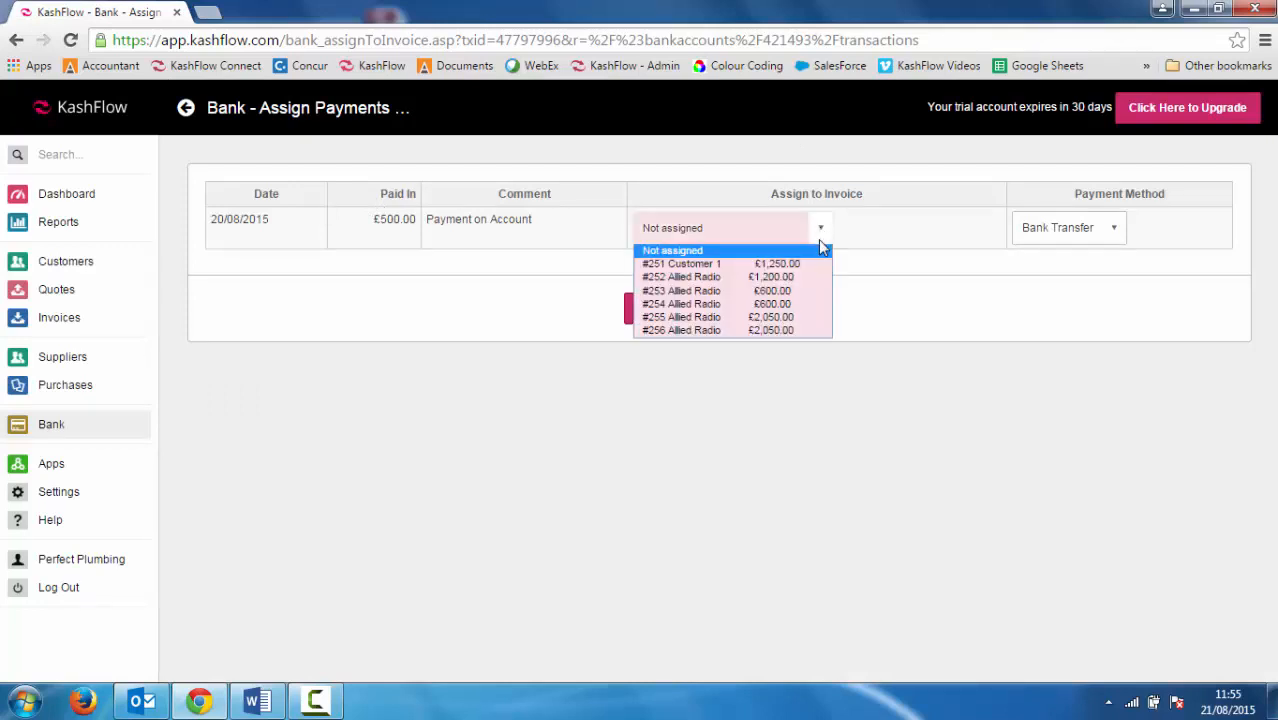
click(692, 292)
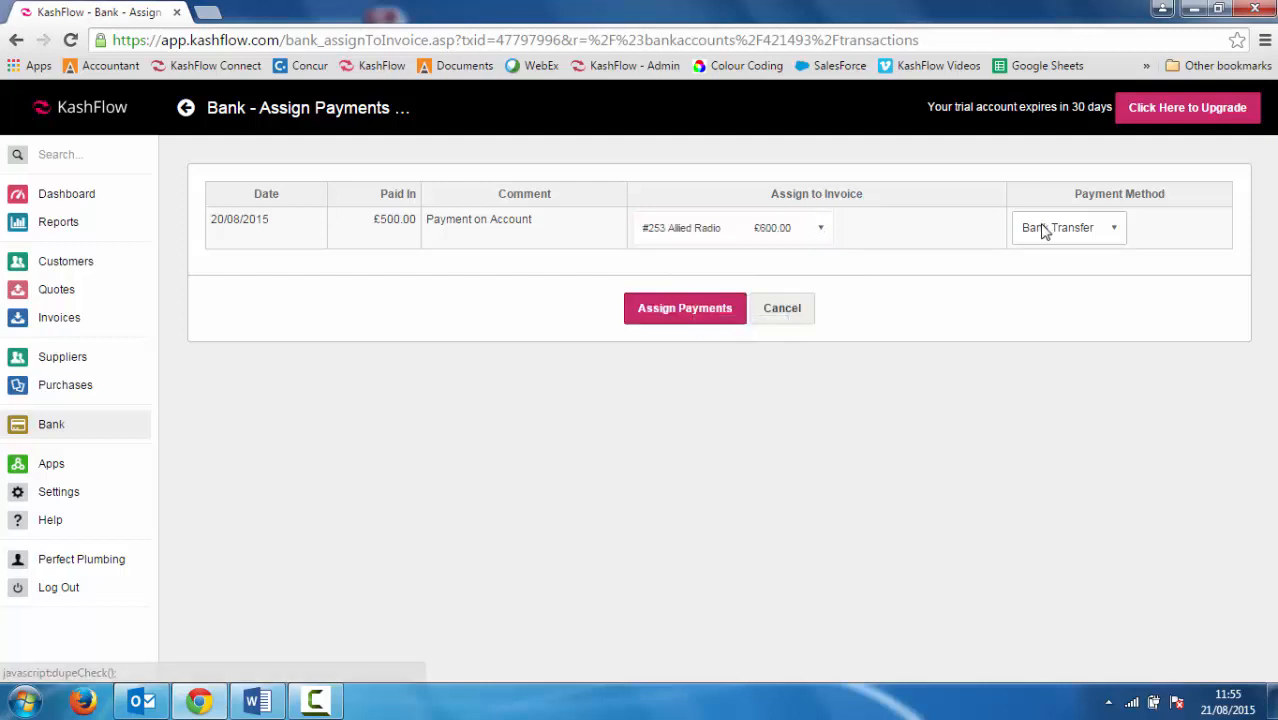
click(1114, 231)
click(1114, 231)
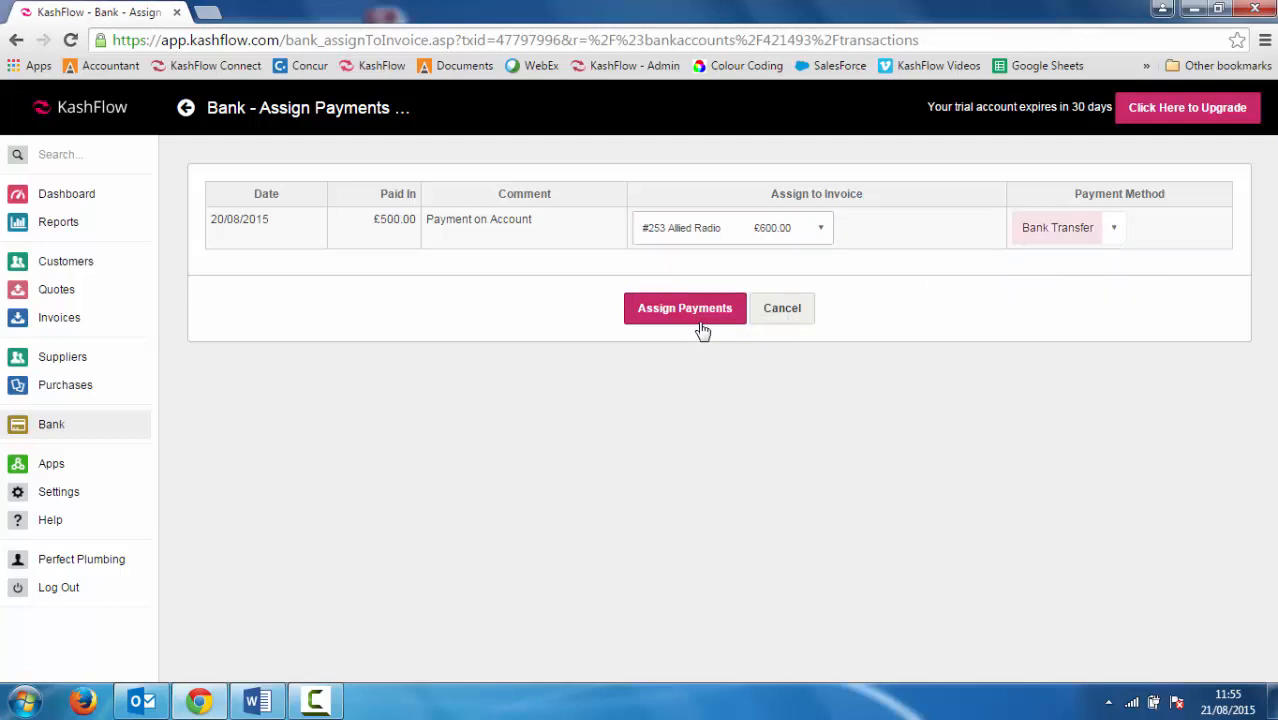
click(685, 307)
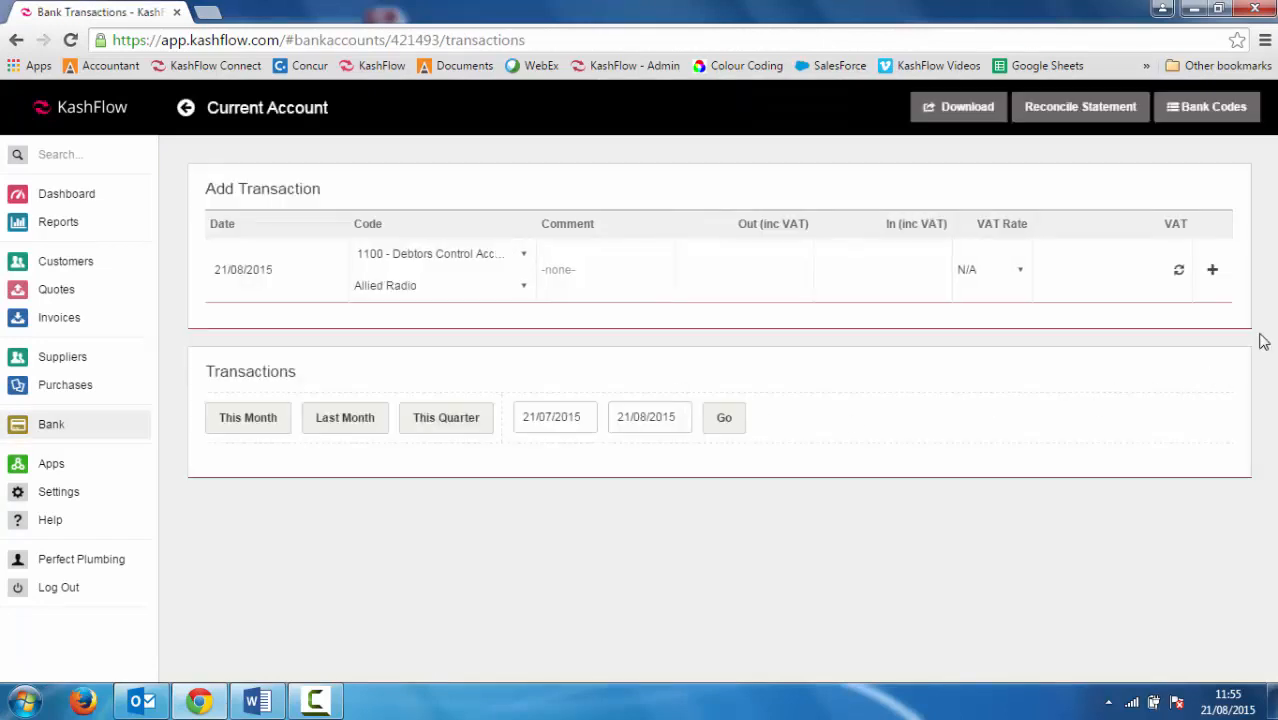
Review the Rent transaction's details and resave it with the comment "Rent", and go to the dashboard
scroll(1273, 316, down, 1)
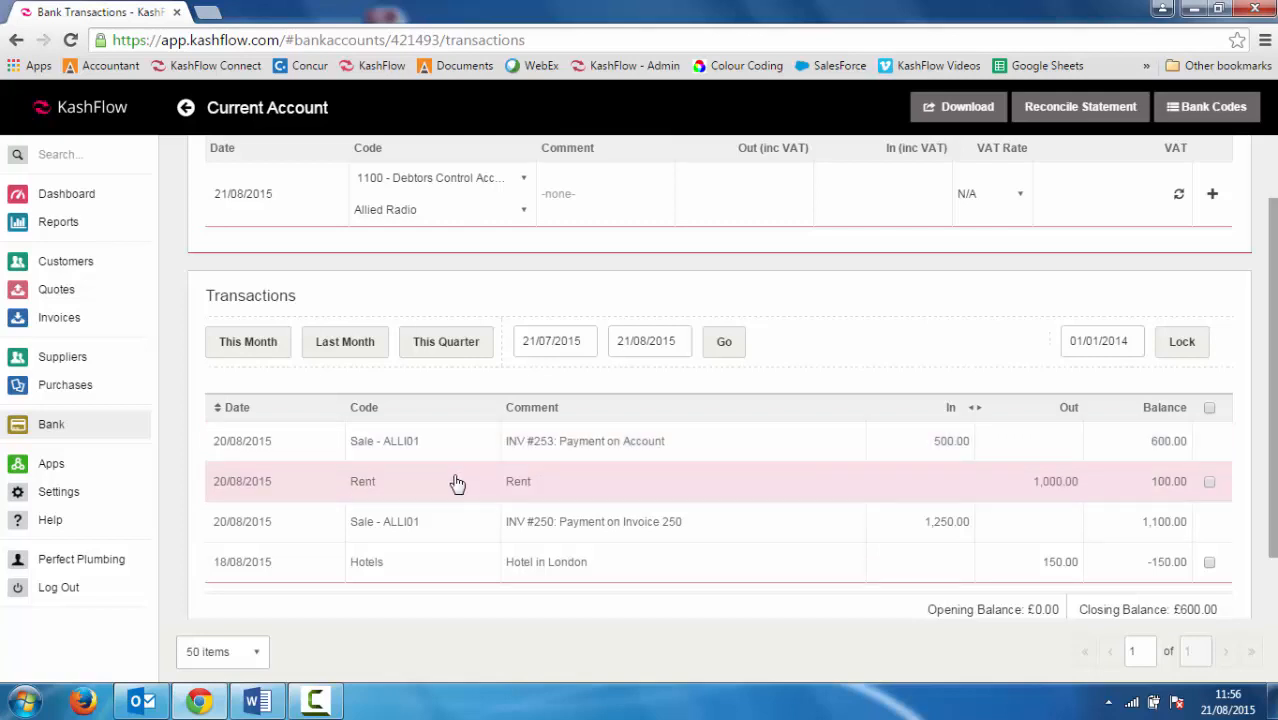
click(583, 491)
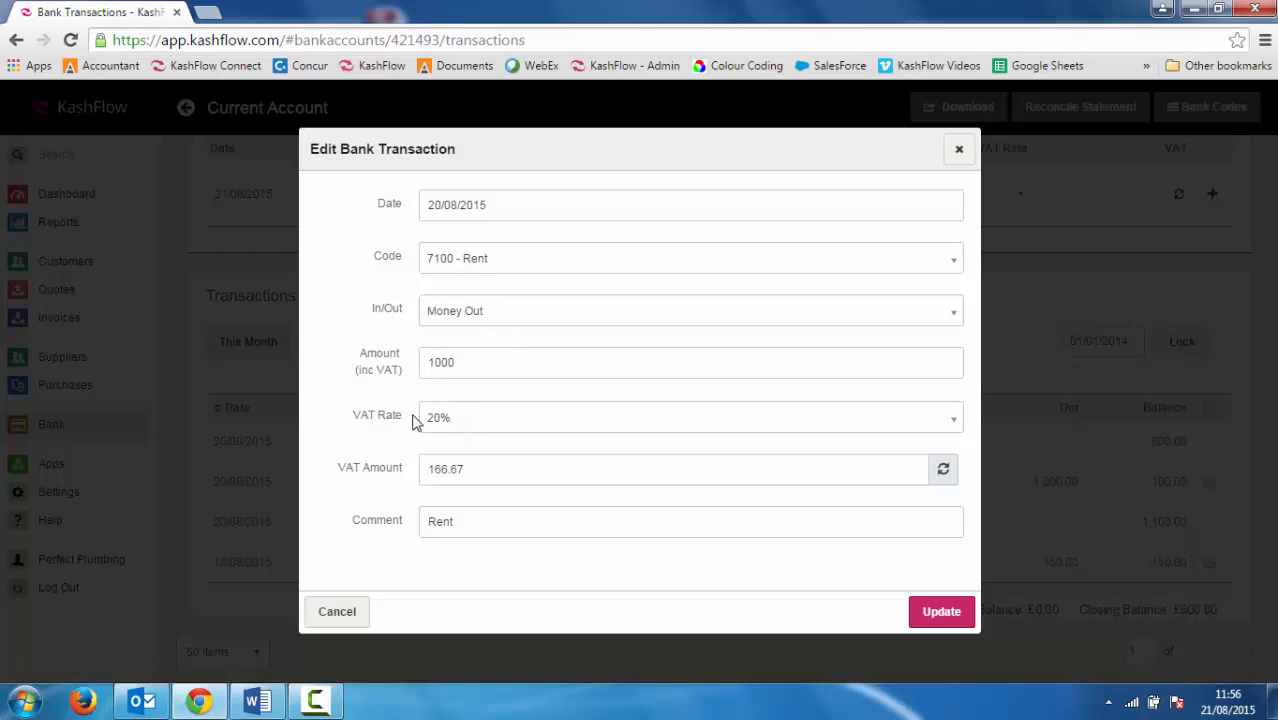
click(467, 520)
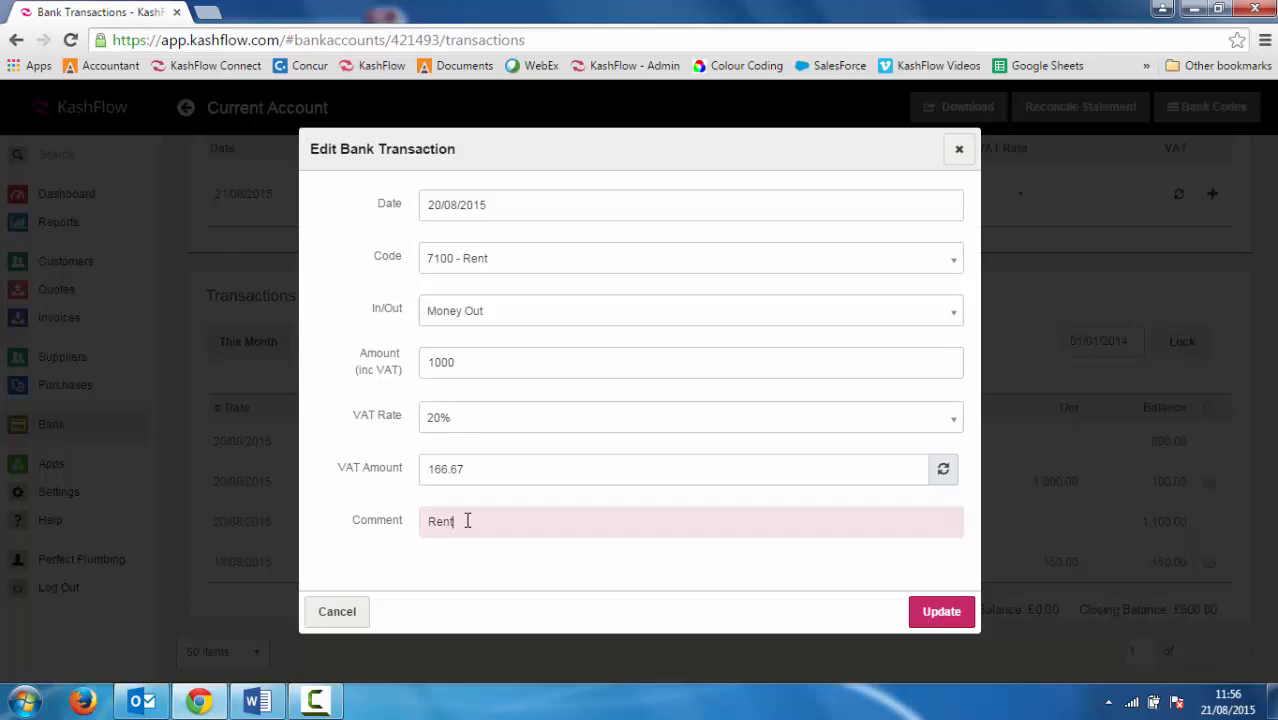
click(928, 610)
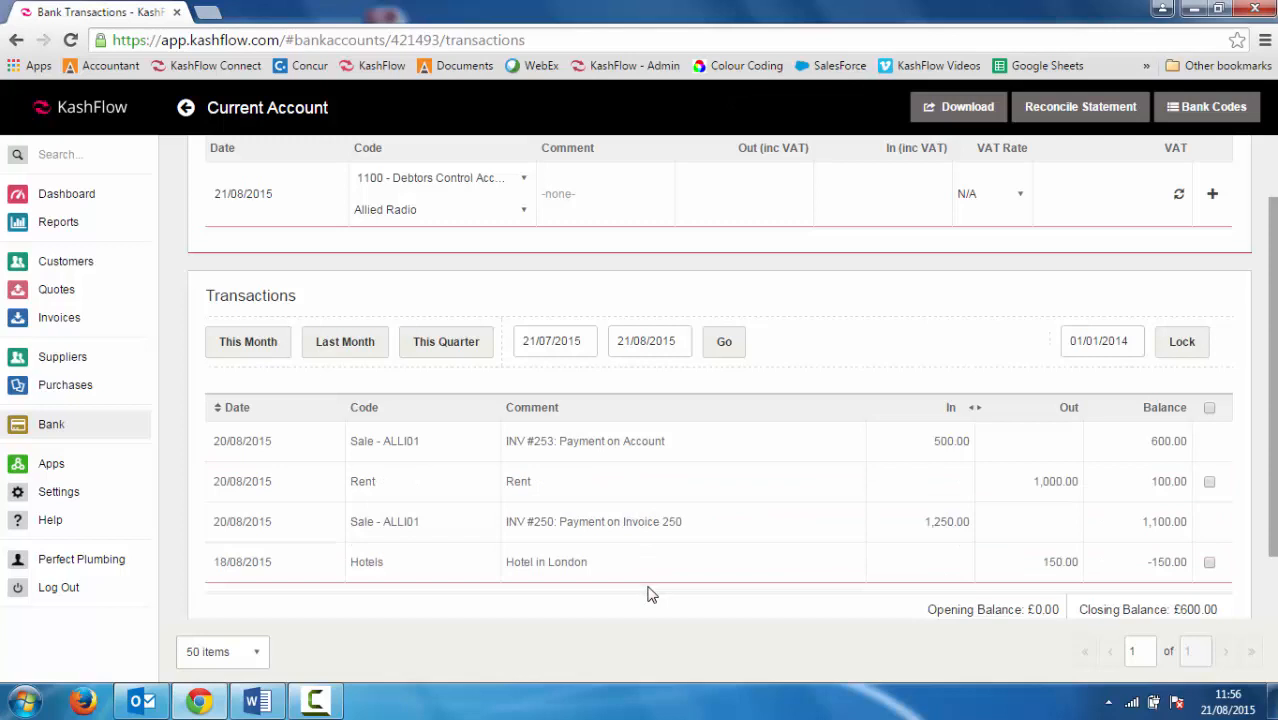
click(71, 197)
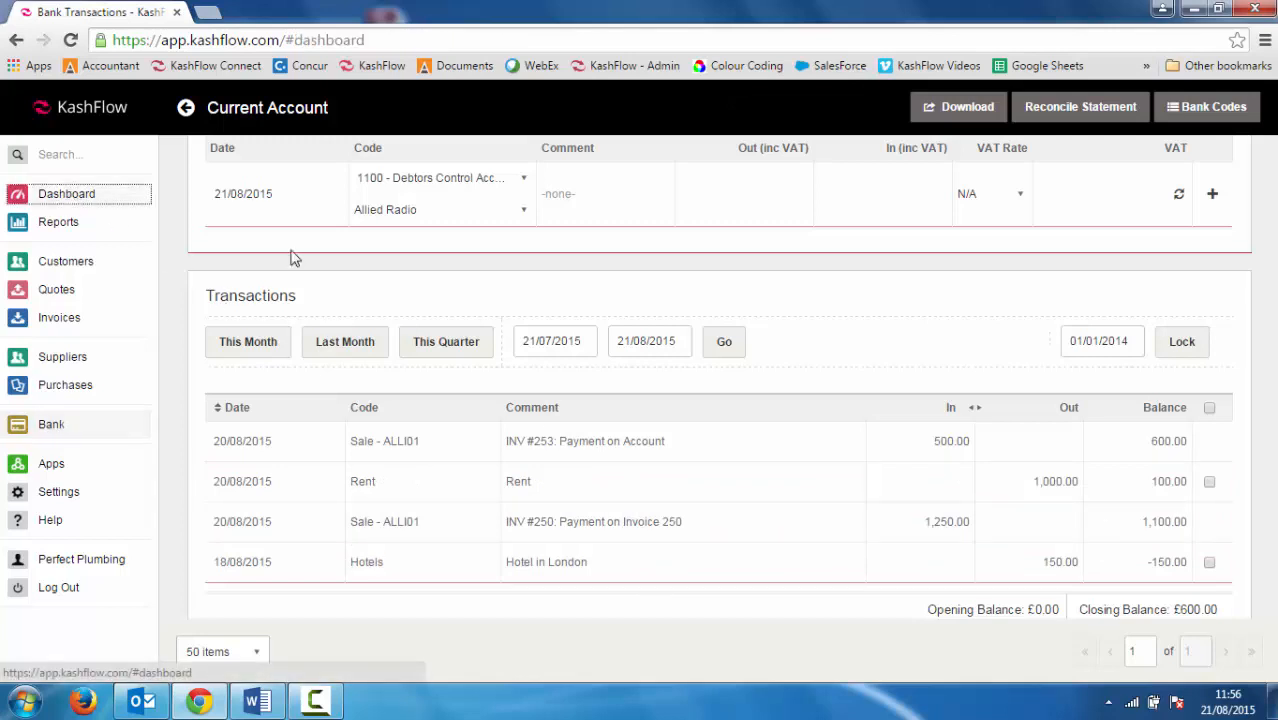